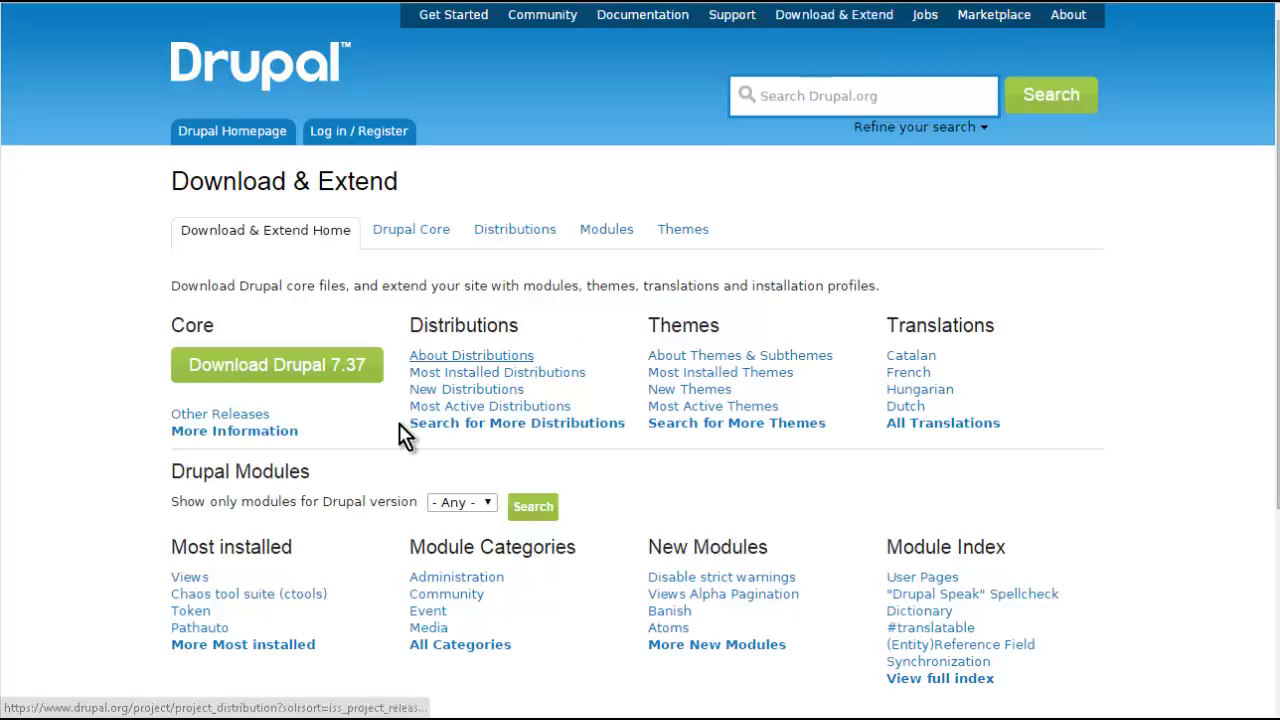
# - Download the Drupal 7.37 core release as a zip and show it in its folder
pyautogui.click(310, 383)
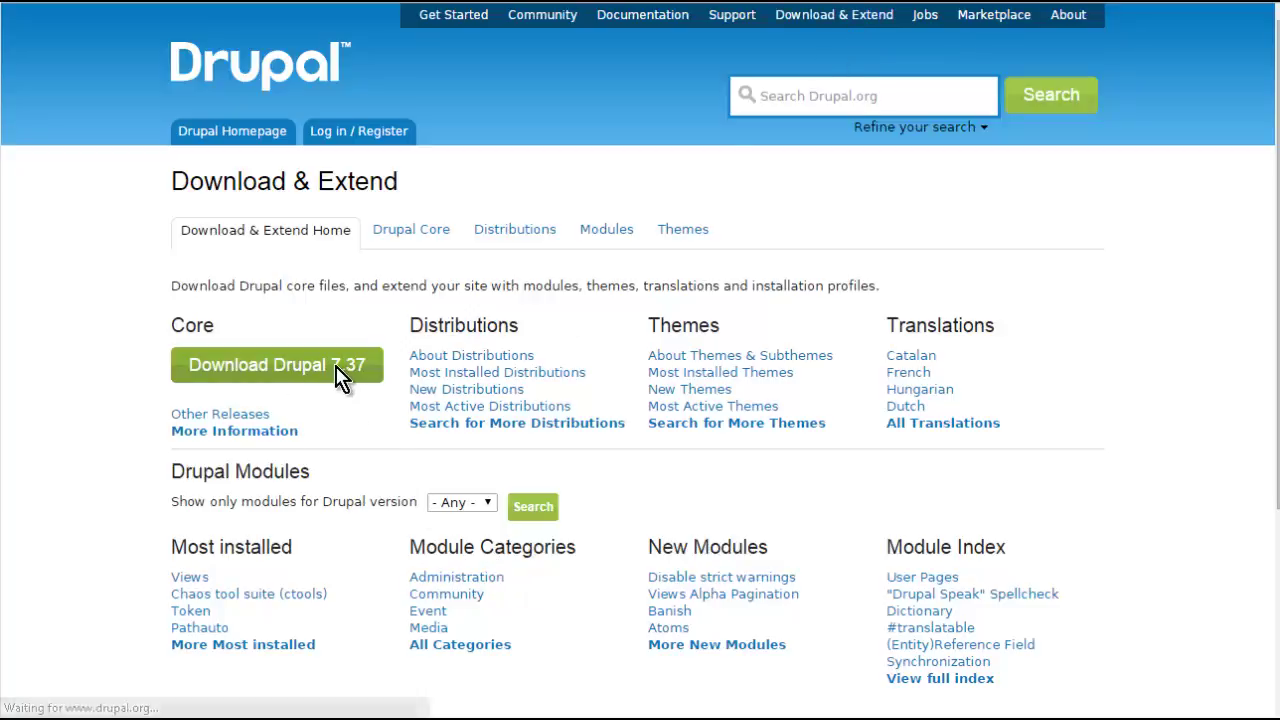
pyautogui.scroll(-5, 120, 337)
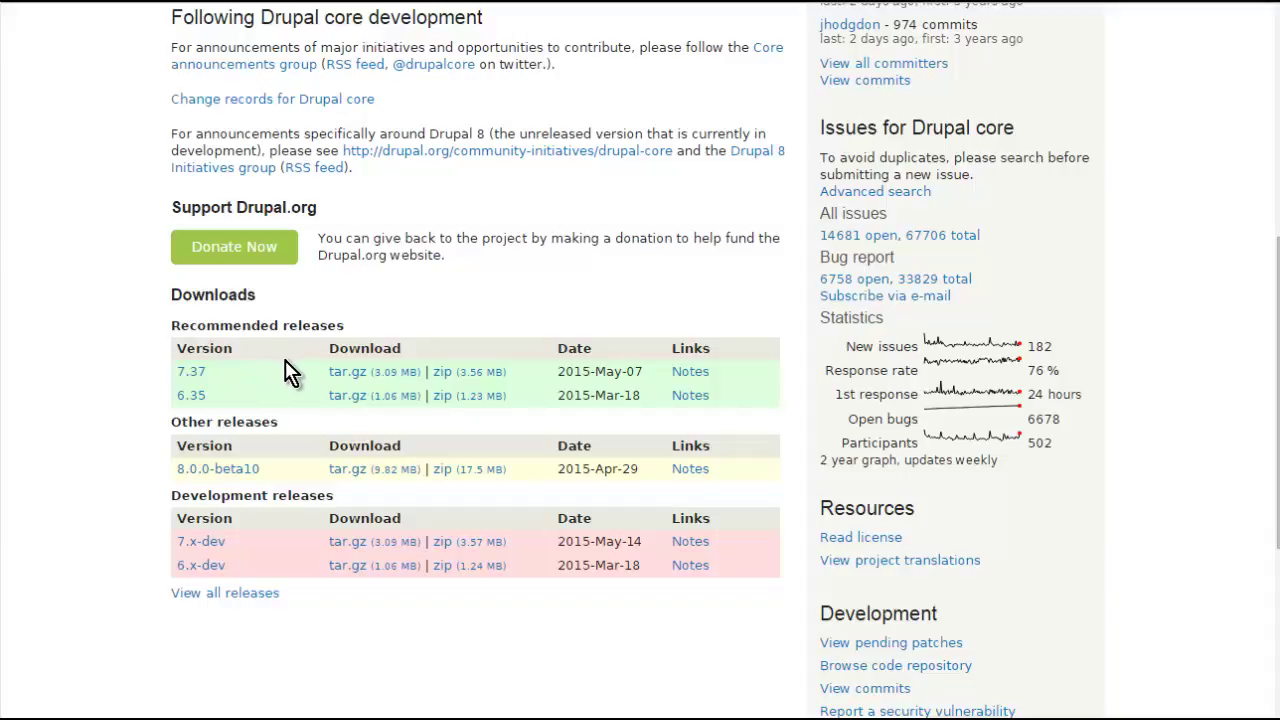
pyautogui.click(455, 376)
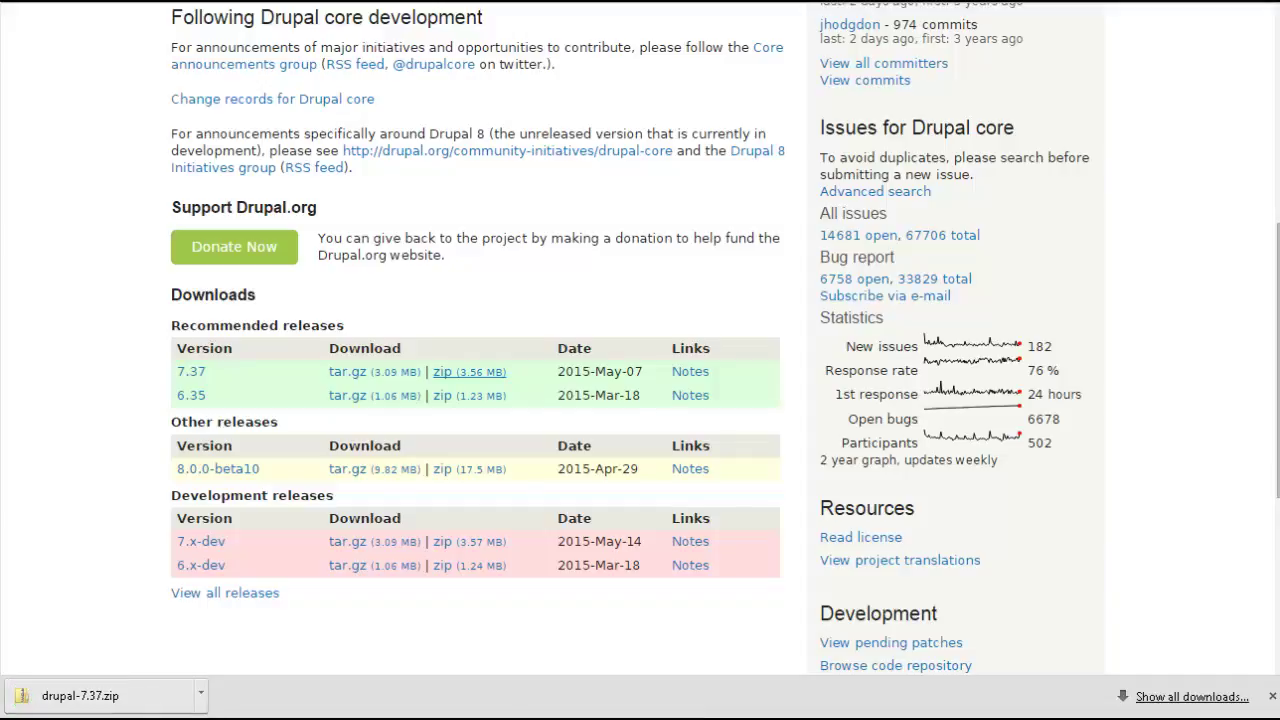
pyautogui.click(201, 697)
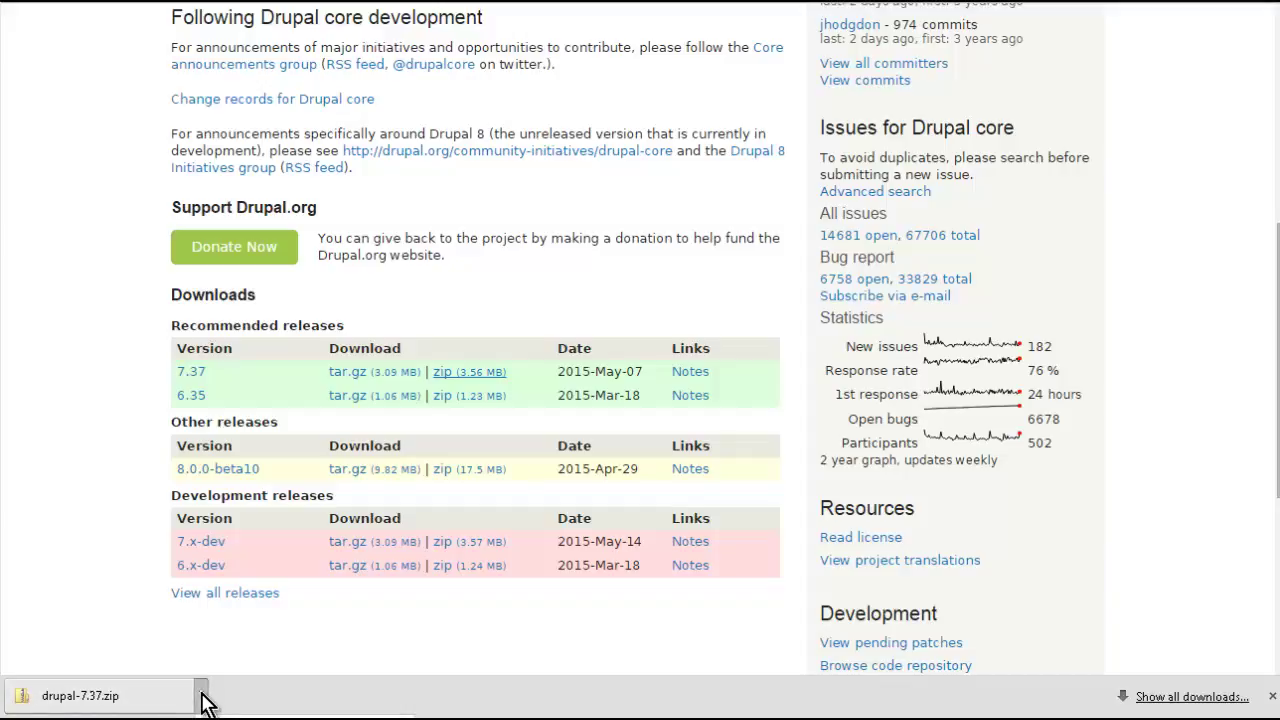
pyautogui.click(290, 718)
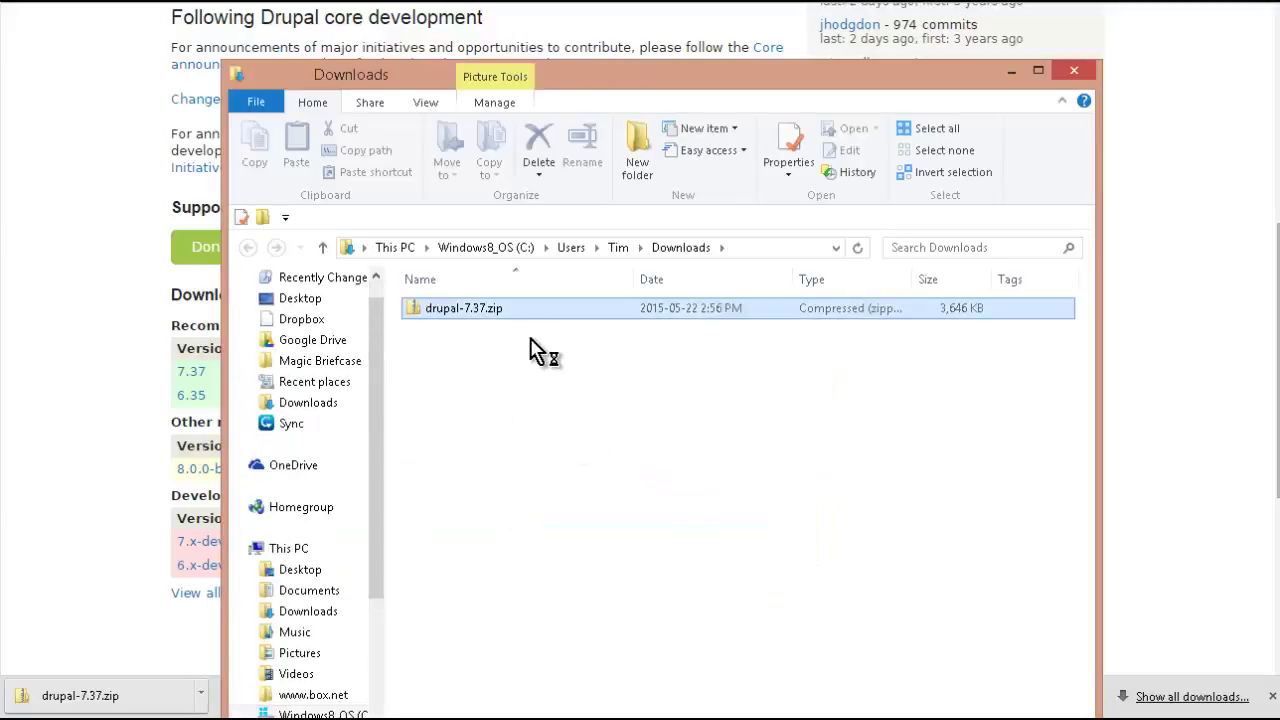
# - Extract drupal-7.37.zip with 7-Zip into a drupal-7.37 folder beside it in Downloads
pyautogui.doubleClick(493, 309)
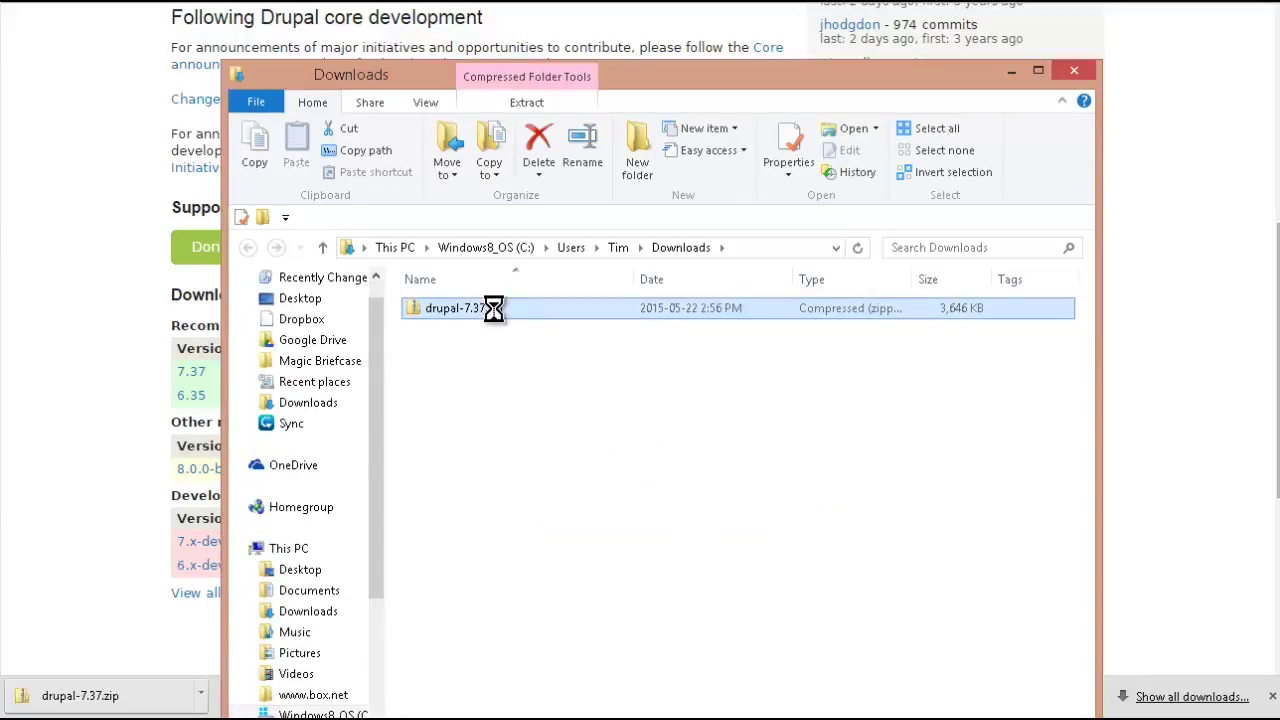
pyautogui.rightClick(495, 318)
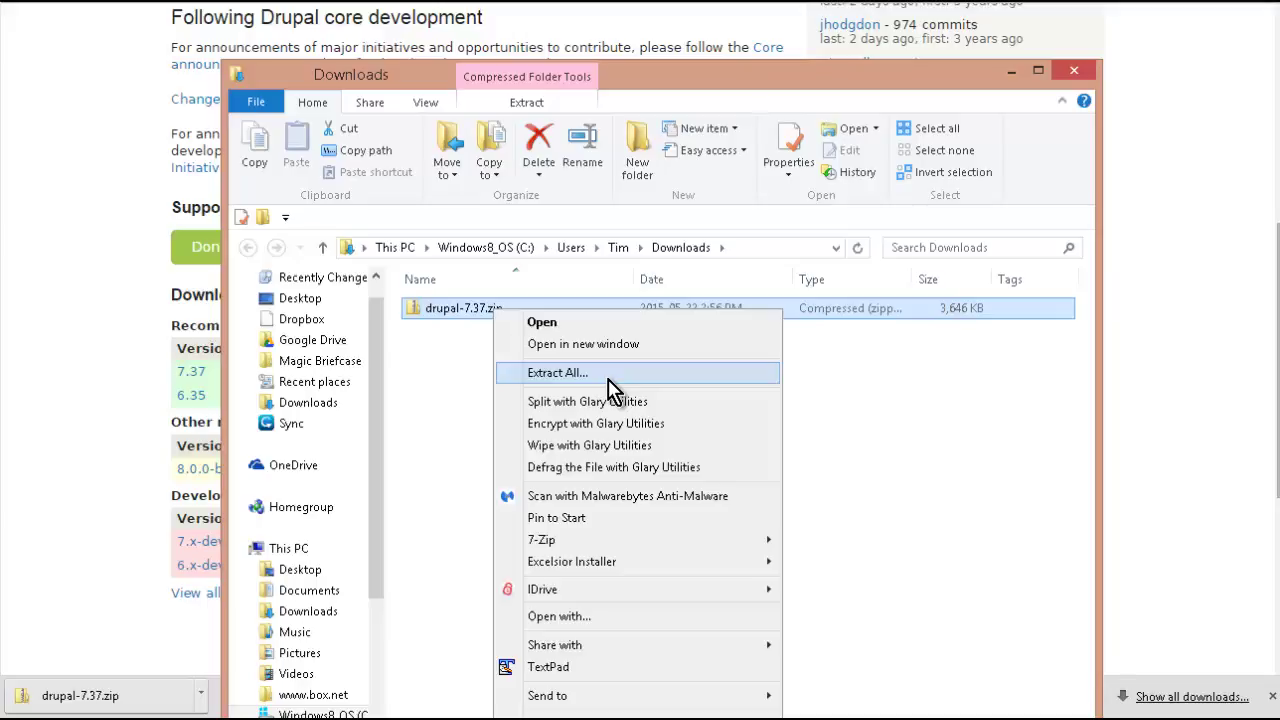
pyautogui.moveTo(590, 542)
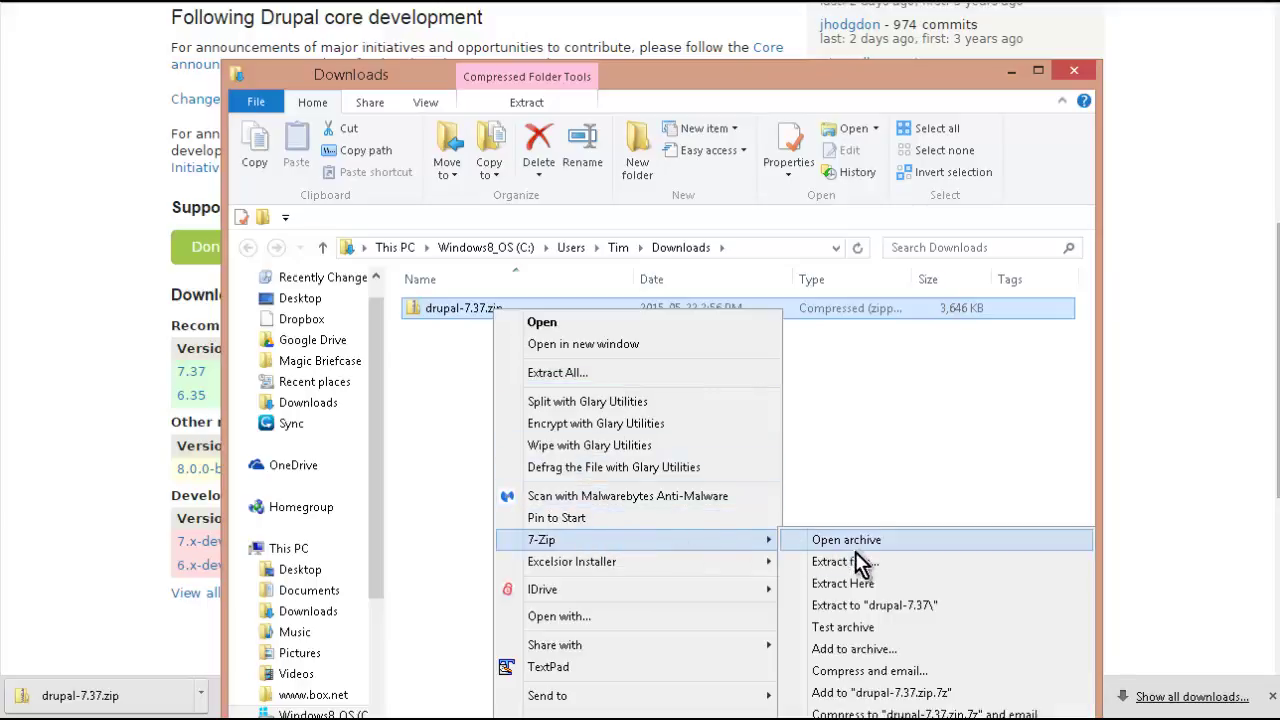
pyautogui.click(884, 563)
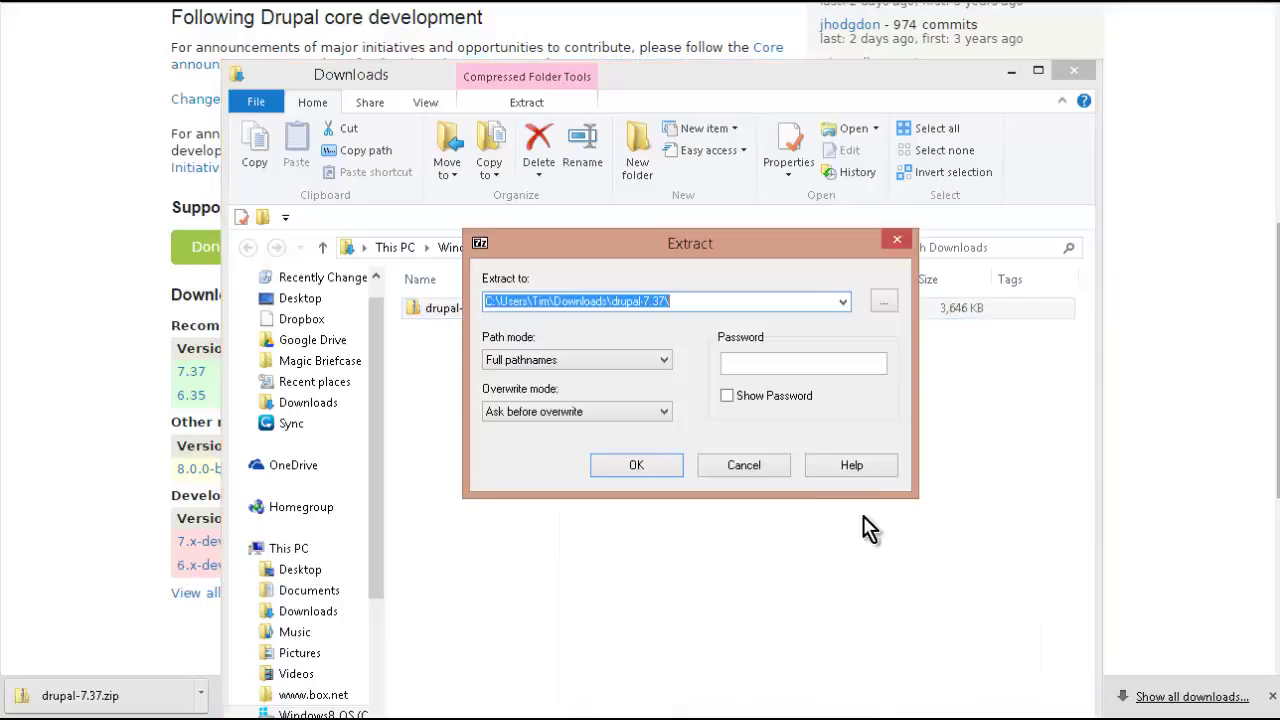
pyautogui.click(663, 467)
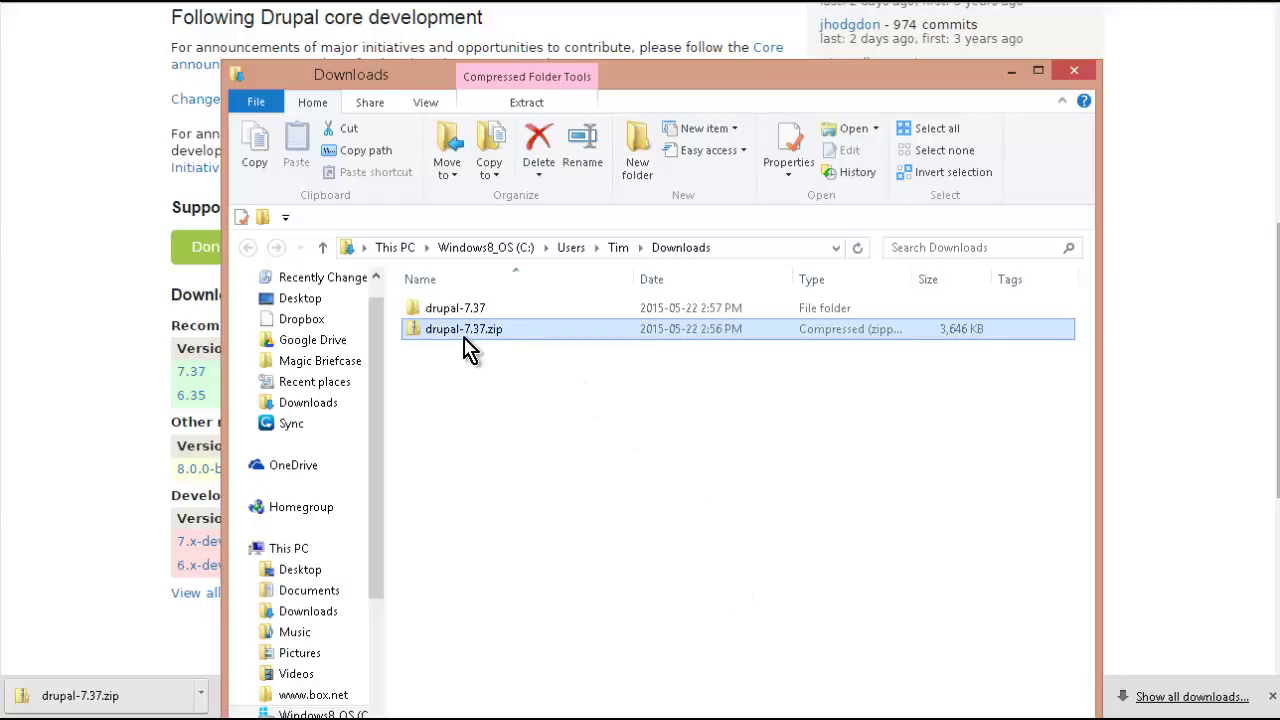
# - Open drupal-7.37 and its inner drupal-7.37 folder to browse Drupal's files
pyautogui.doubleClick(440, 310)
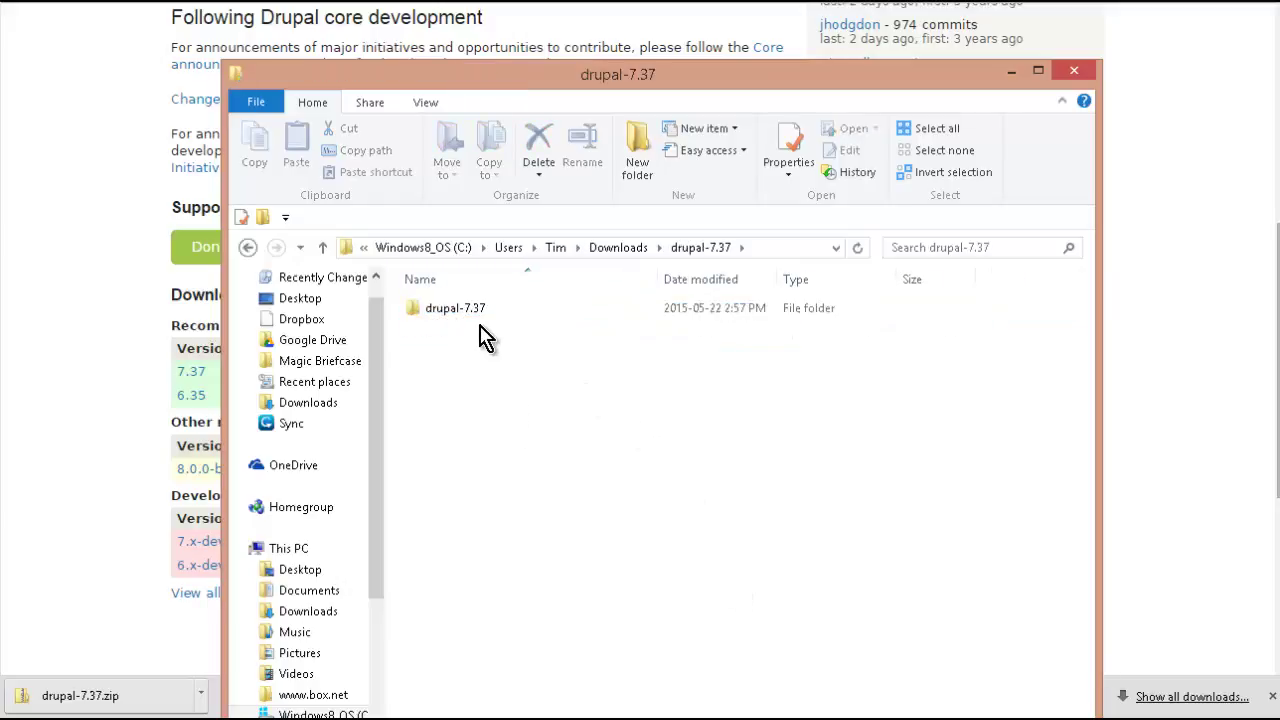
pyautogui.click(477, 318)
pyautogui.doubleClick(473, 318)
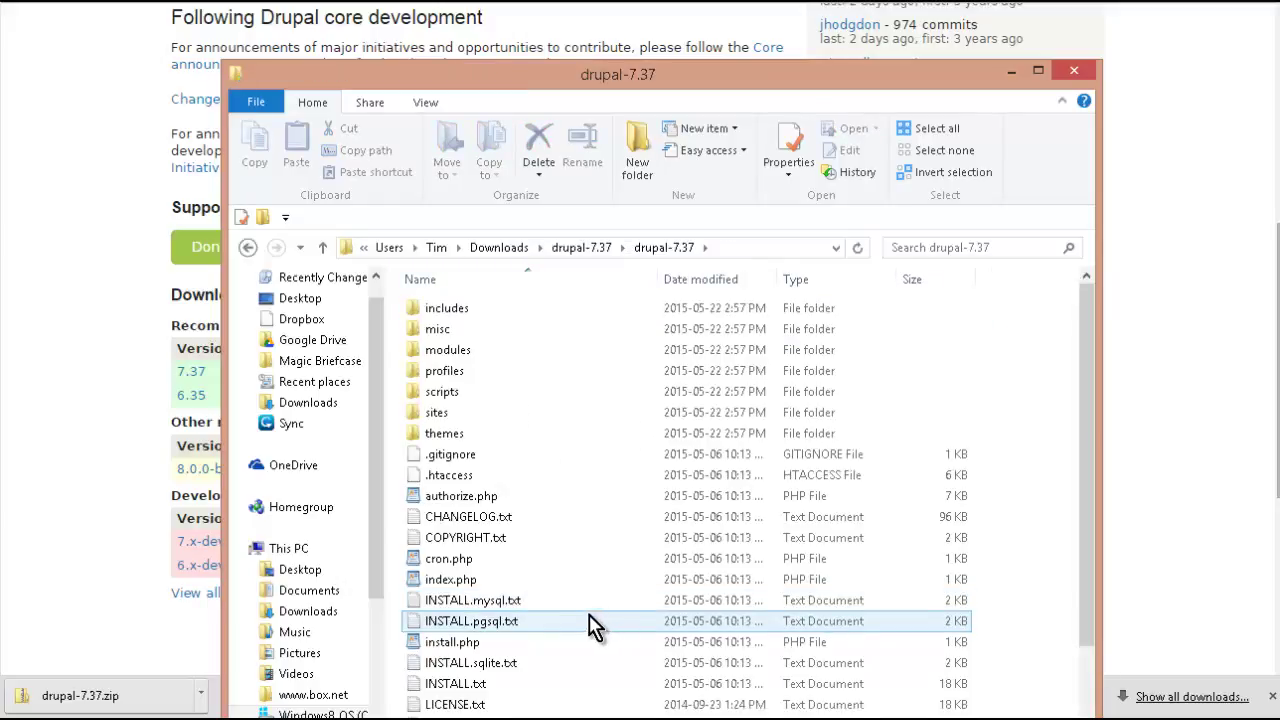
pyautogui.scroll(-1, 500, 575)
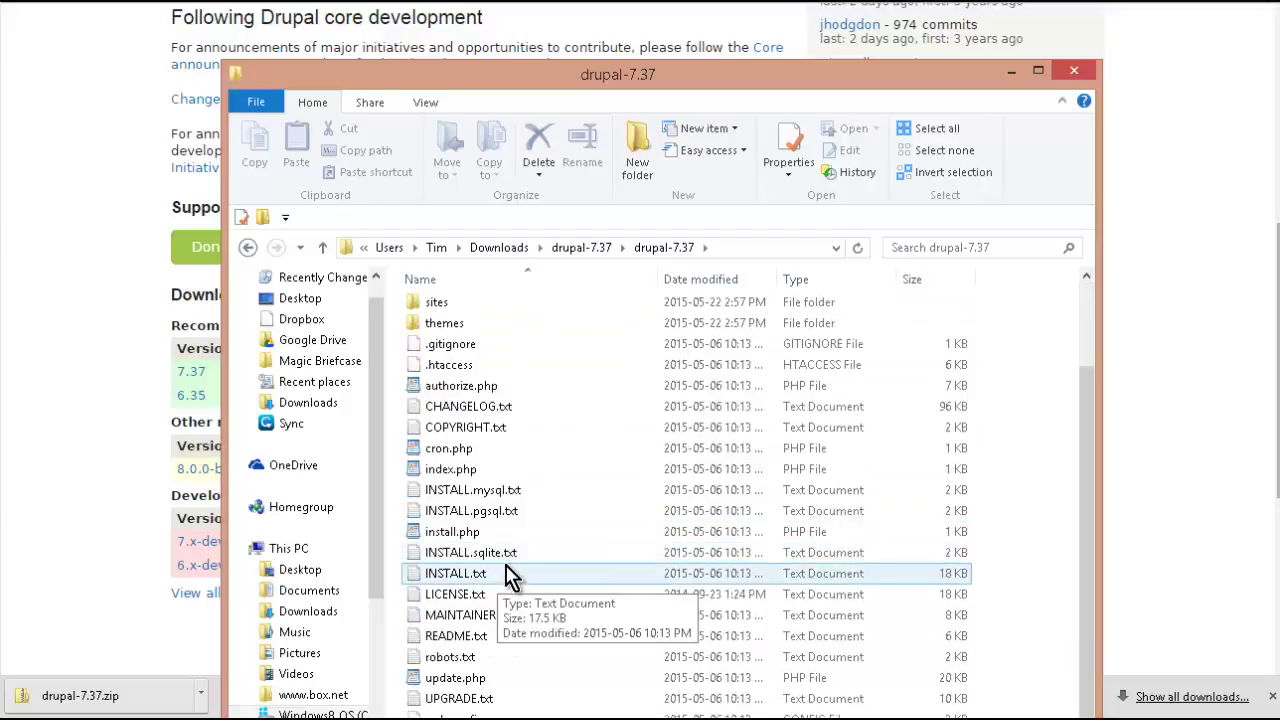
pyautogui.scroll(1, 520, 590)
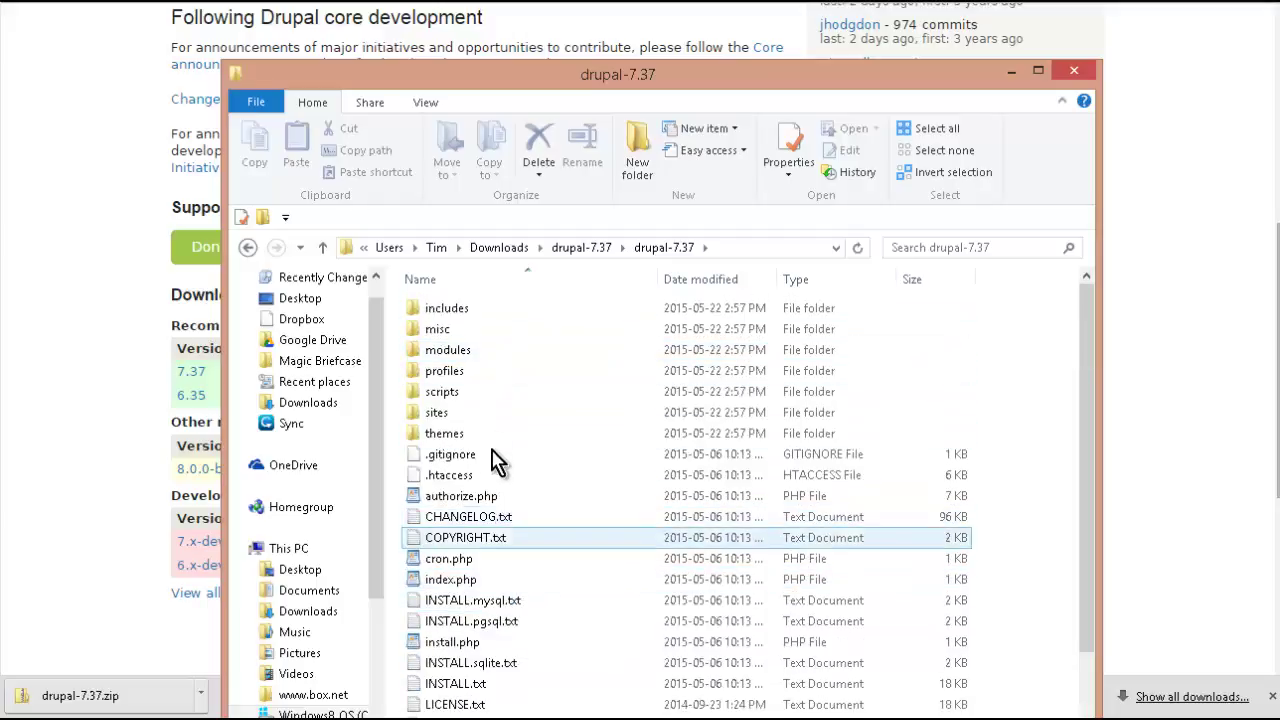
pyautogui.moveTo(468, 327)
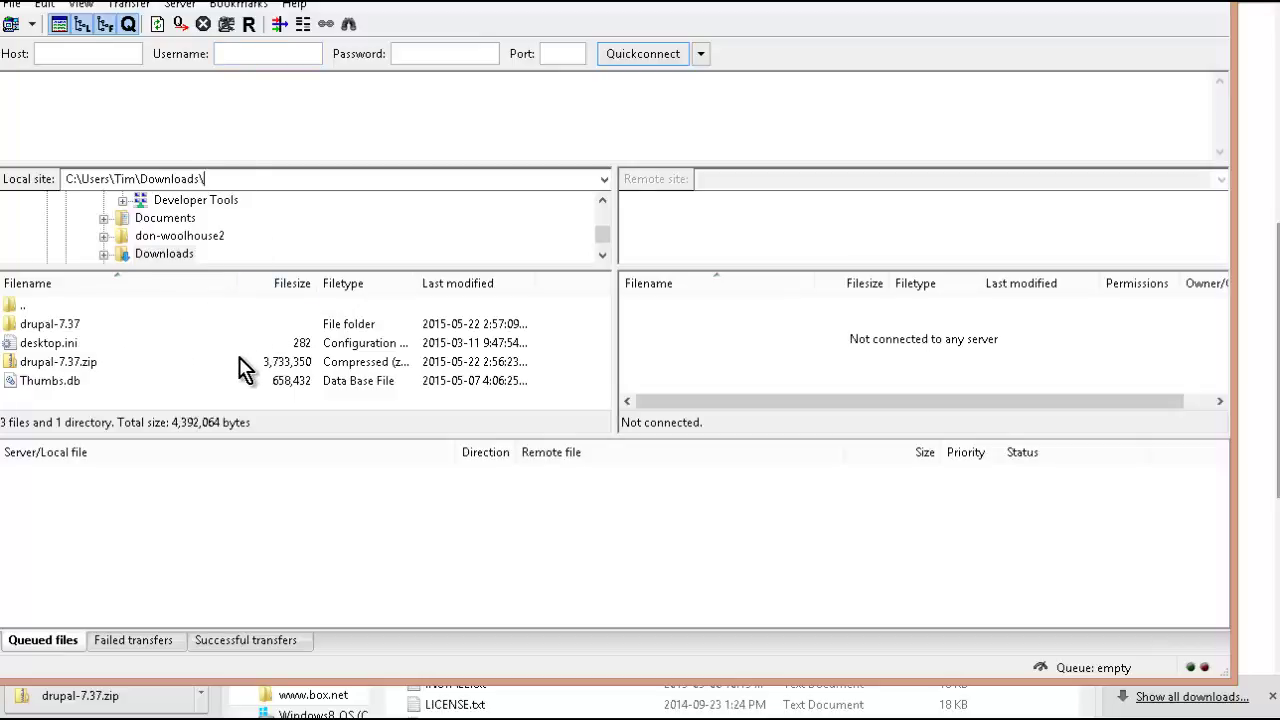
# - List the inner drupal-7.37 folder's 20 files and 7 directories in FileZilla's local pane
pyautogui.doubleClick(82, 329)
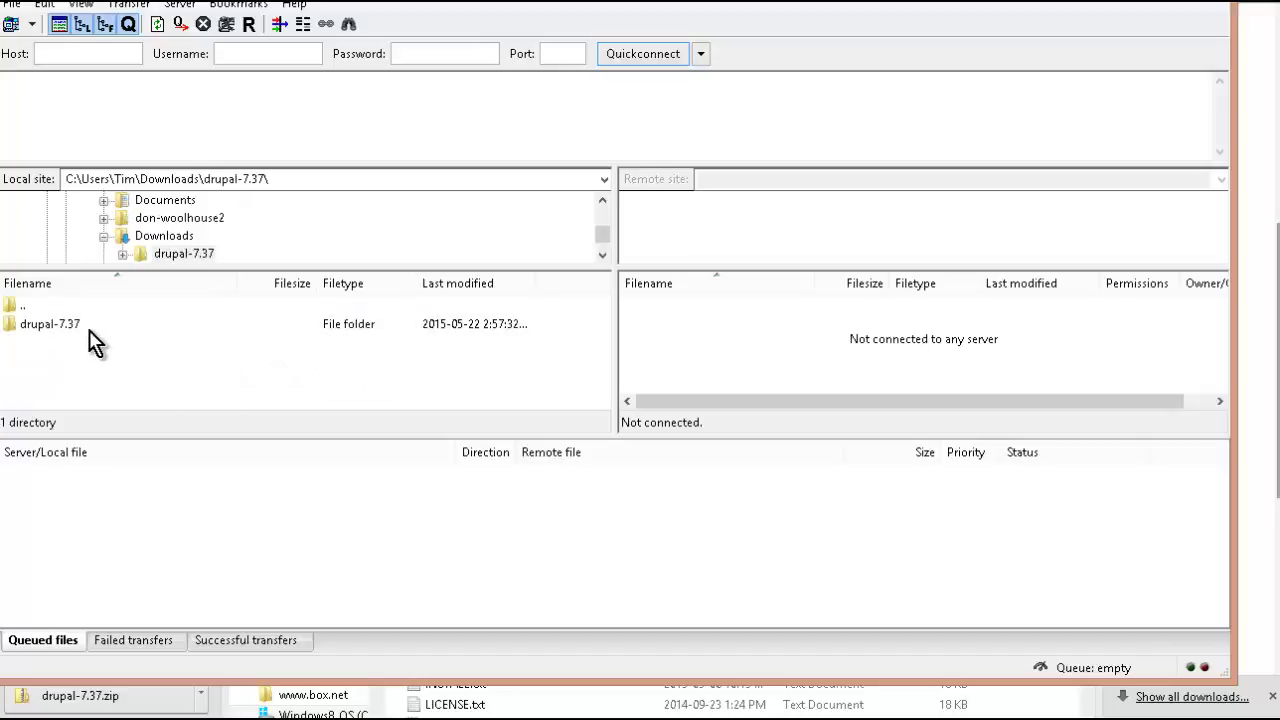
pyautogui.doubleClick(80, 324)
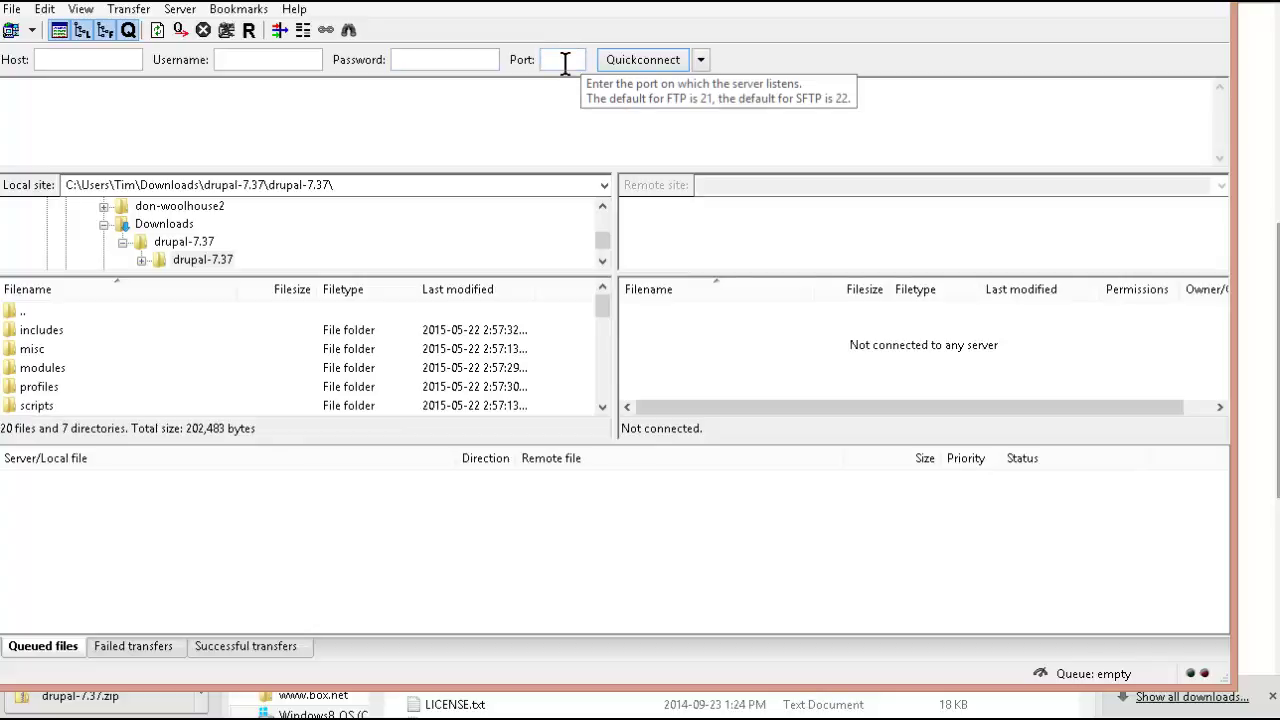
pyautogui.click(13, 9)
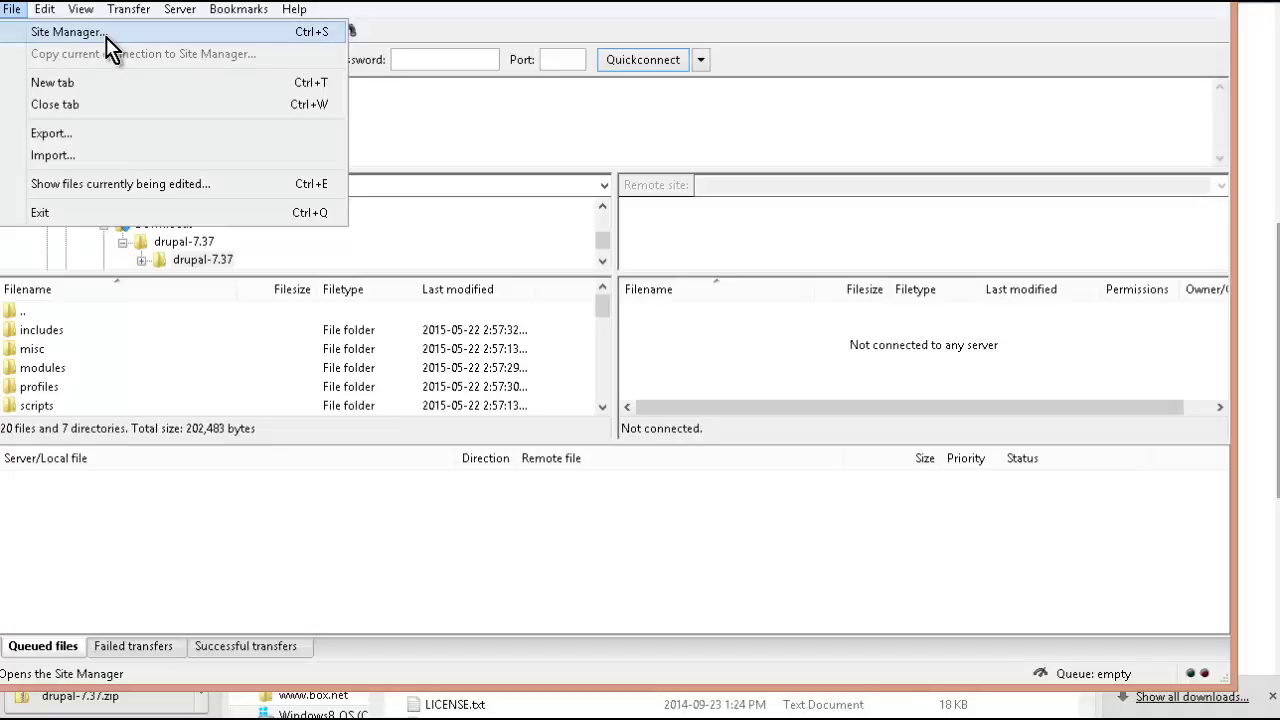
# - Connect to the saved HostGator FTP site from the Site Manager
pyautogui.click(384, 112)
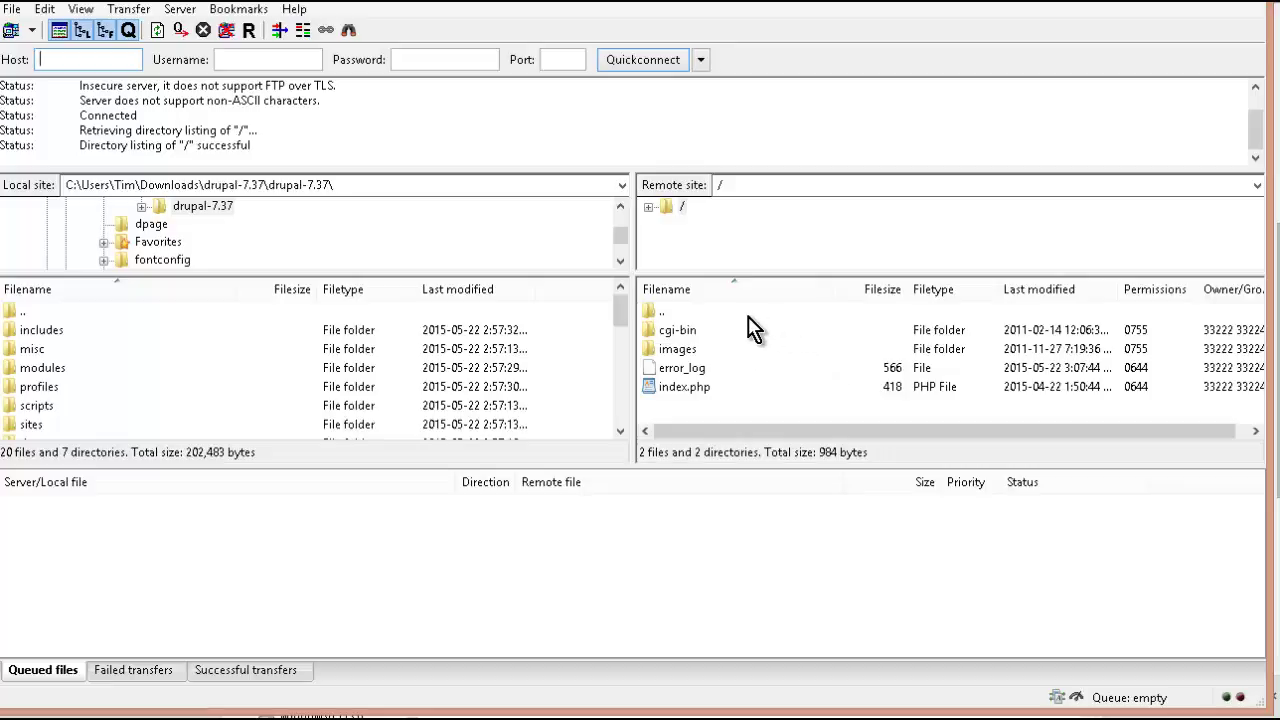
# - Create a new directory named drupal in the server's root
pyautogui.click(667, 316)
pyautogui.rightClick(666, 313)
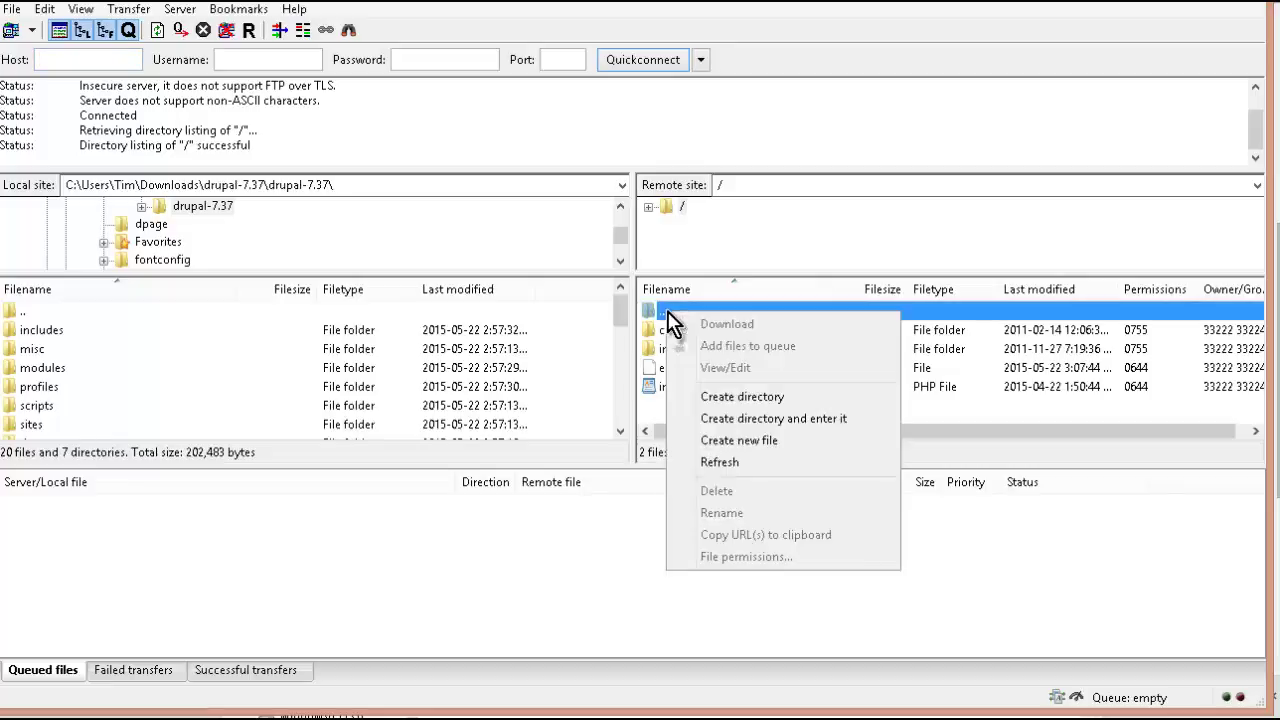
pyautogui.click(838, 419)
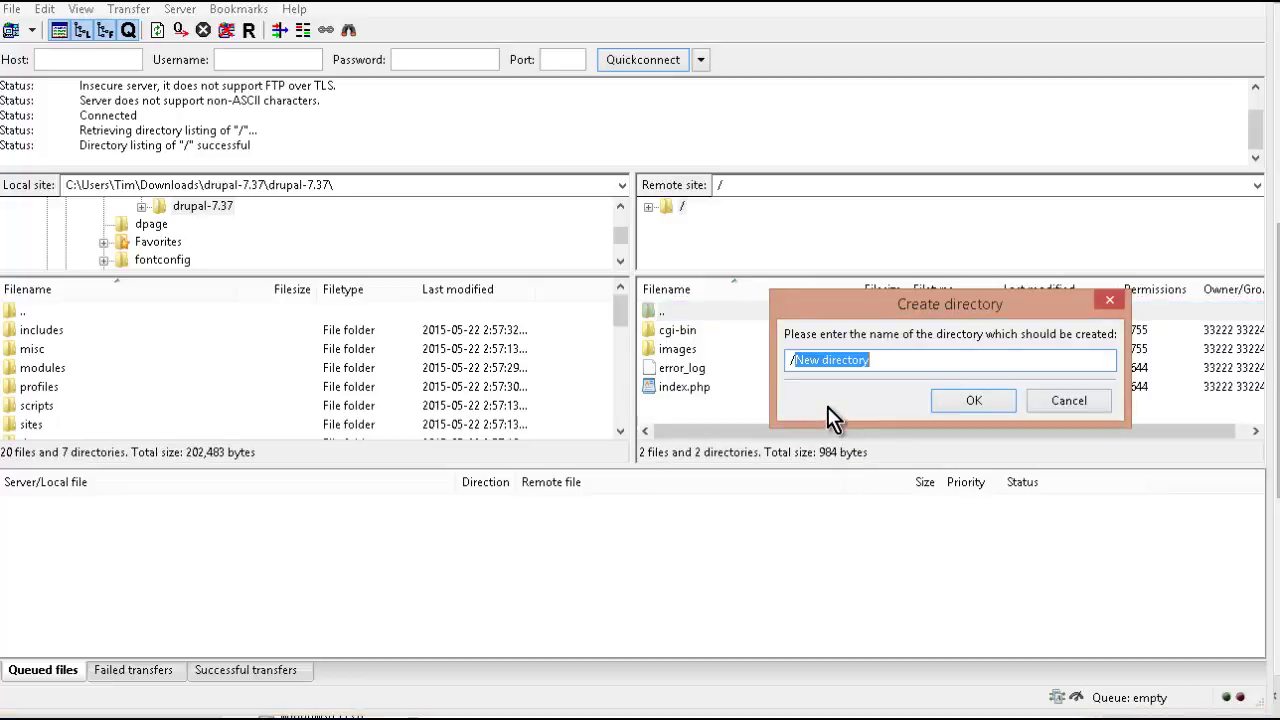
pyautogui.write('d')
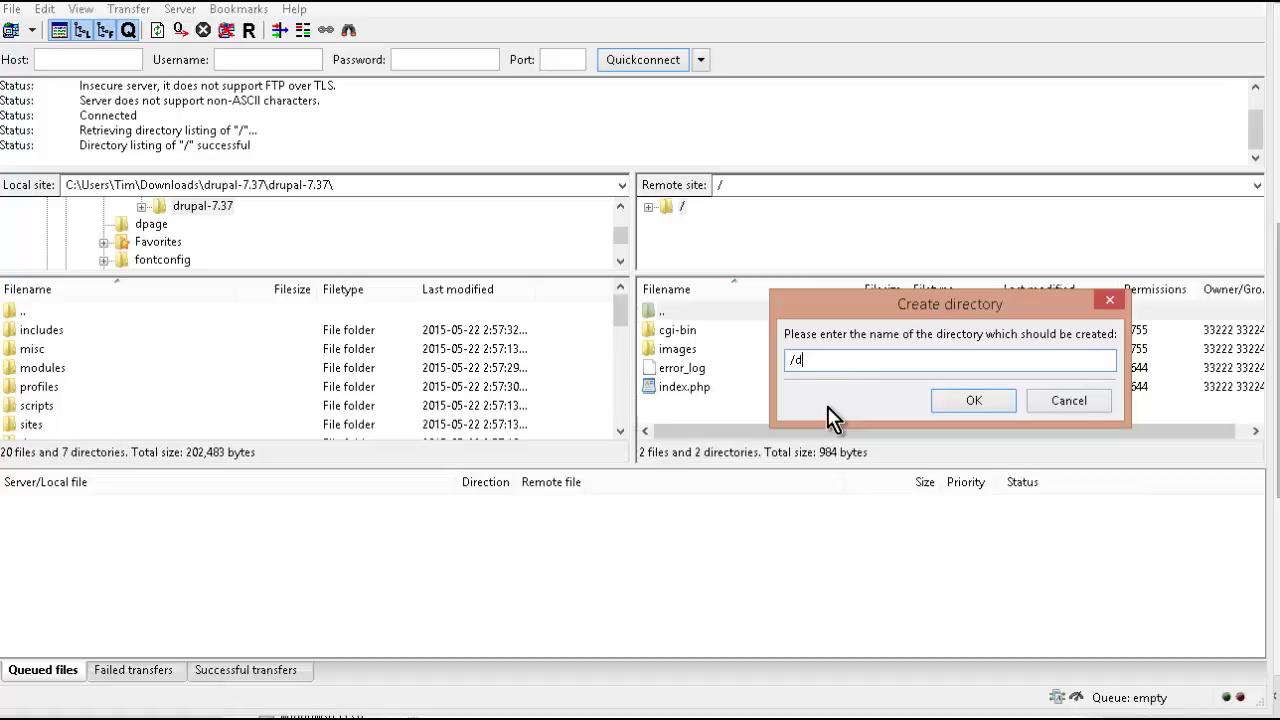
pyautogui.write('rupal')
pyautogui.click(980, 400)
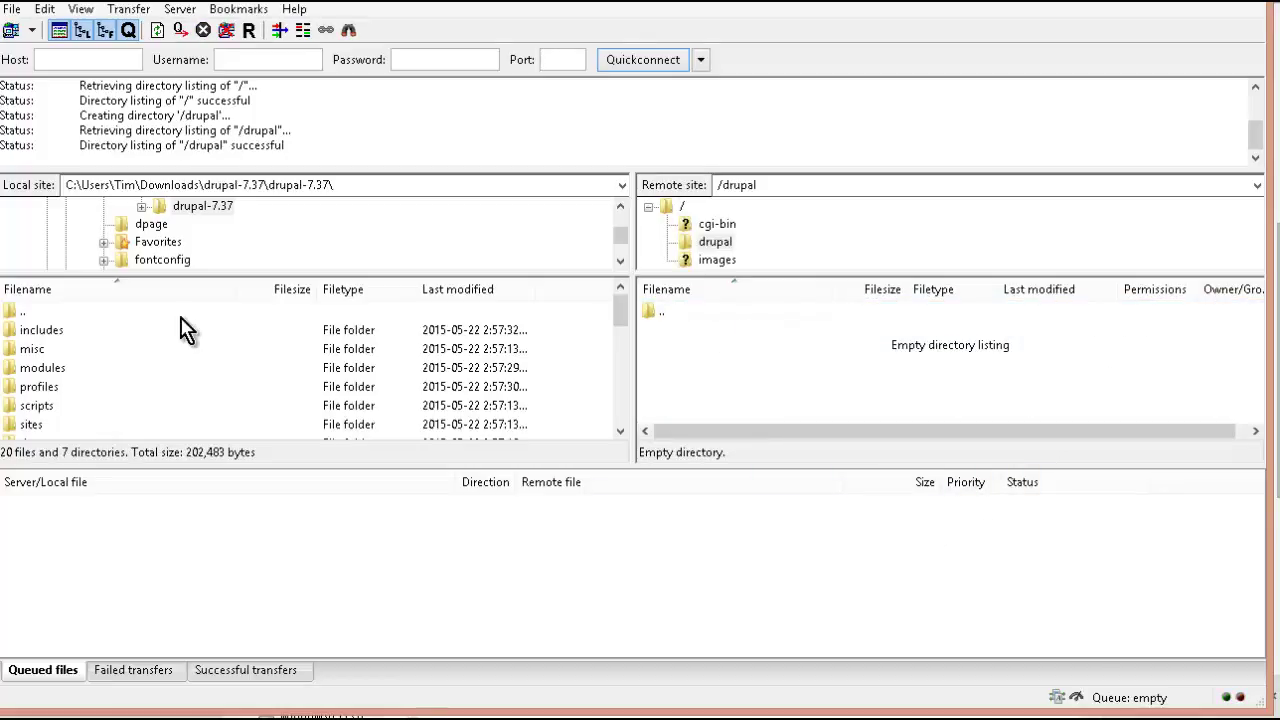
# - Upload every local Drupal file and folder into the server's /drupal directory
pyautogui.click(46, 332)
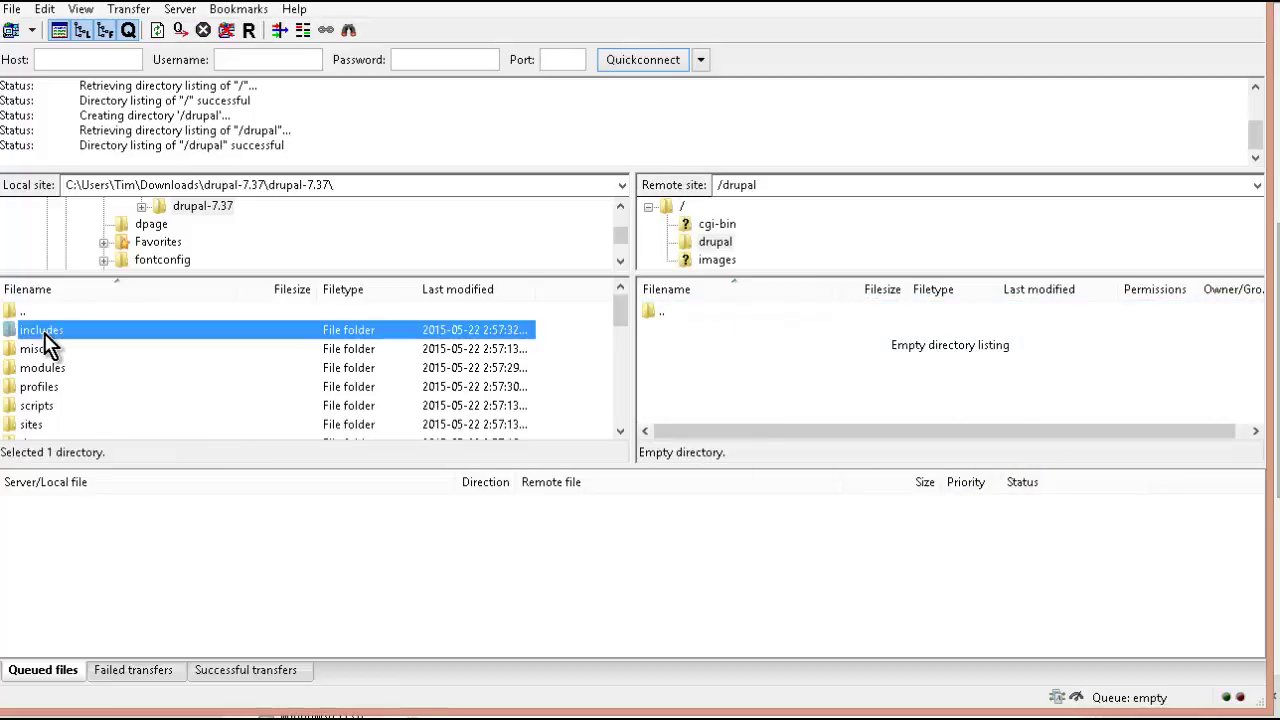
pyautogui.hotkey('ctrl', 'a')
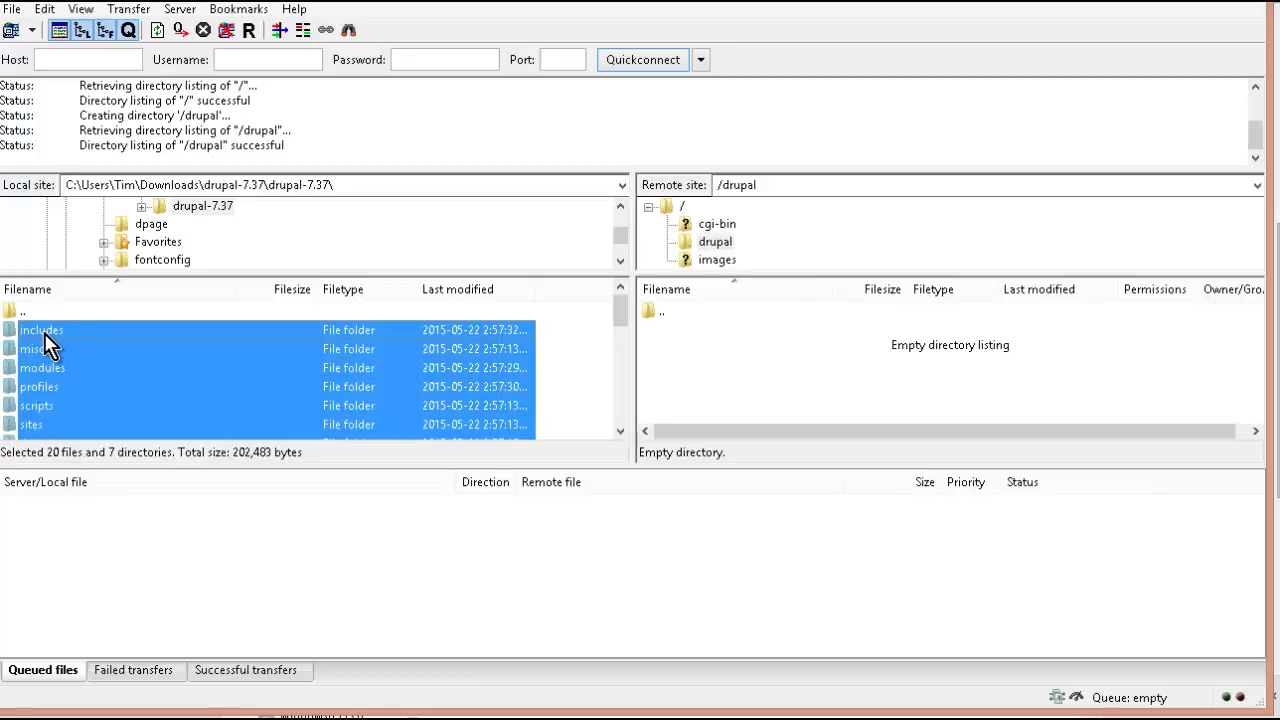
pyautogui.rightClick(180, 362)
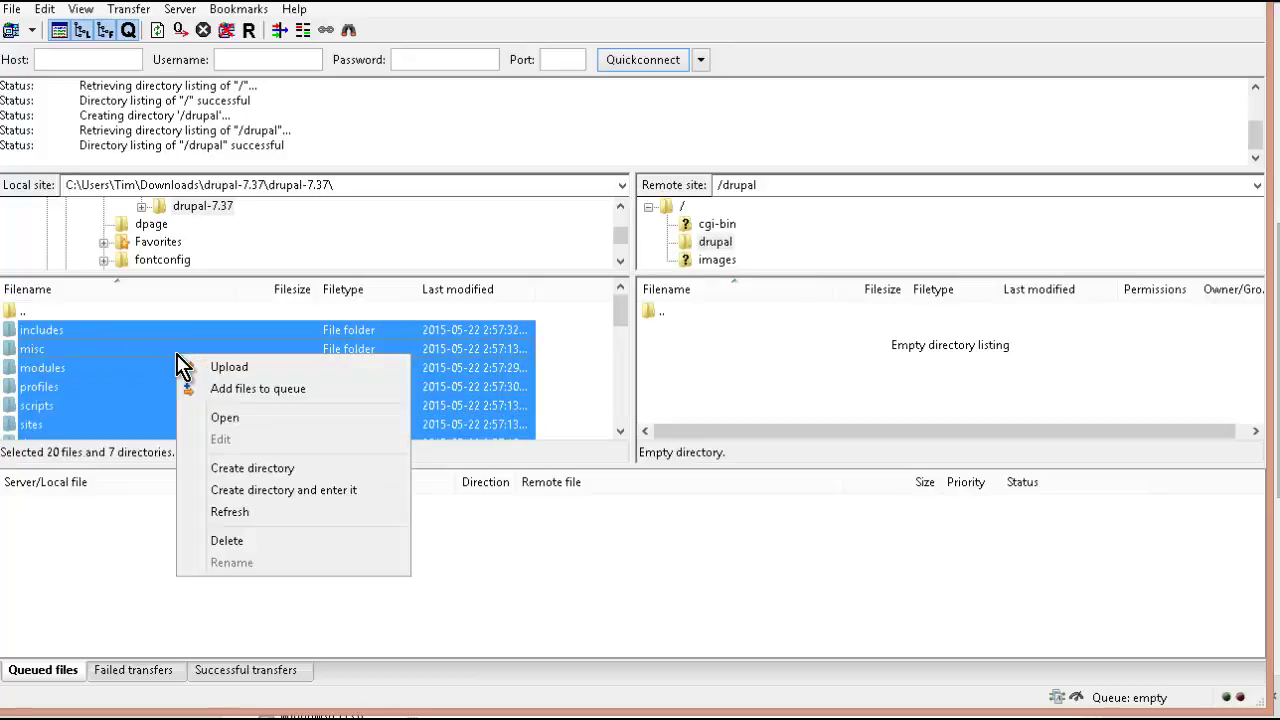
pyautogui.click(222, 367)
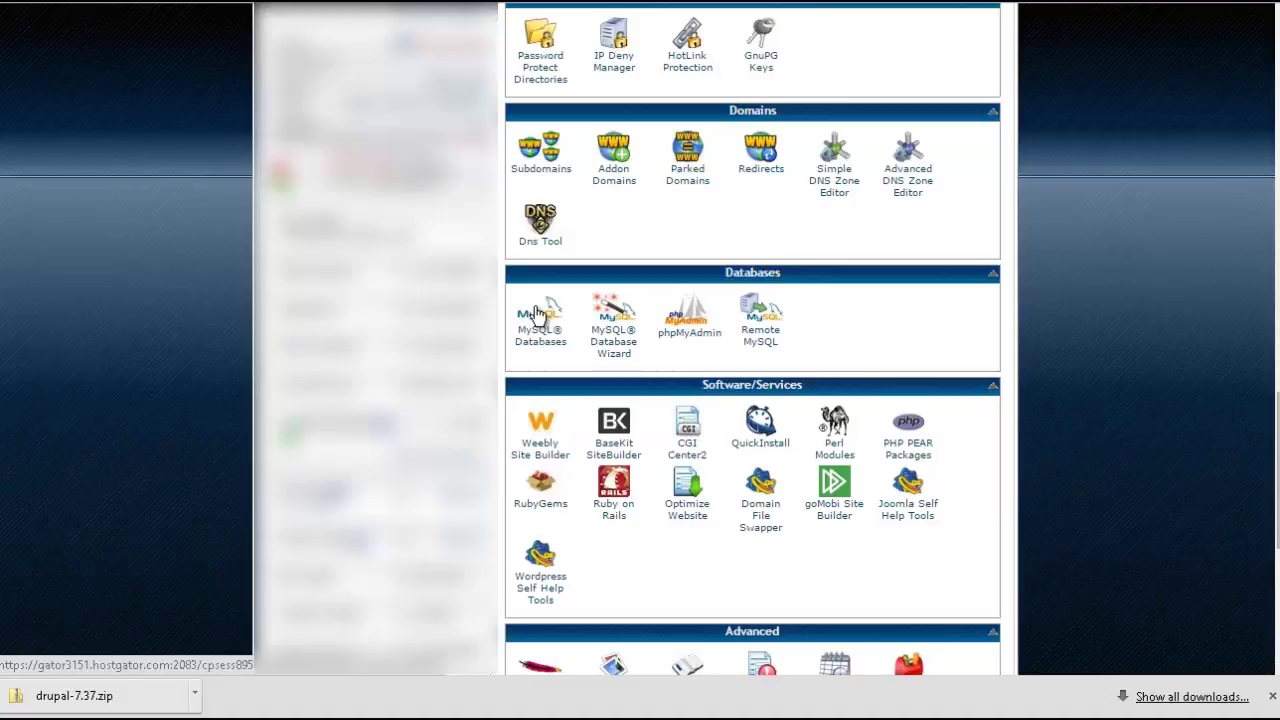
# - Start the MySQL Database Wizard and enter drupal as the new database name
pyautogui.click(614, 322)
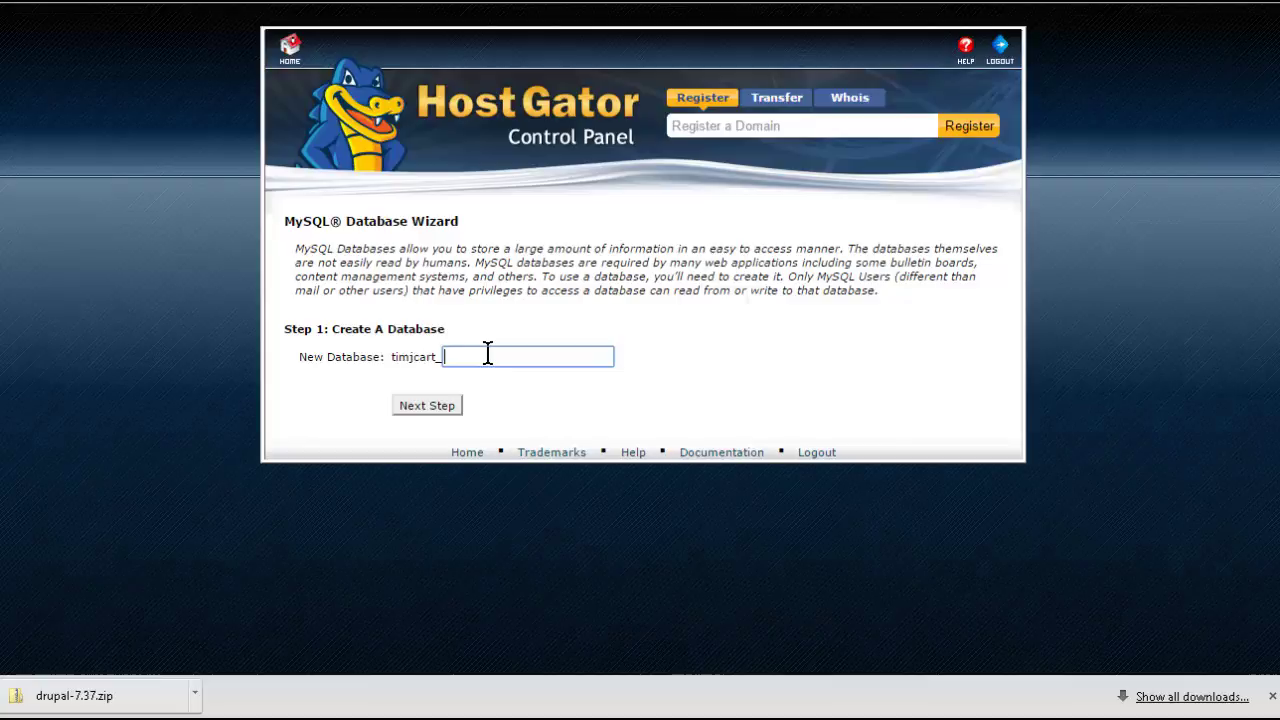
pyautogui.write('drupal')
# - Create the drupal database and give user drupal a copied, generated Very Strong password
pyautogui.click(438, 406)
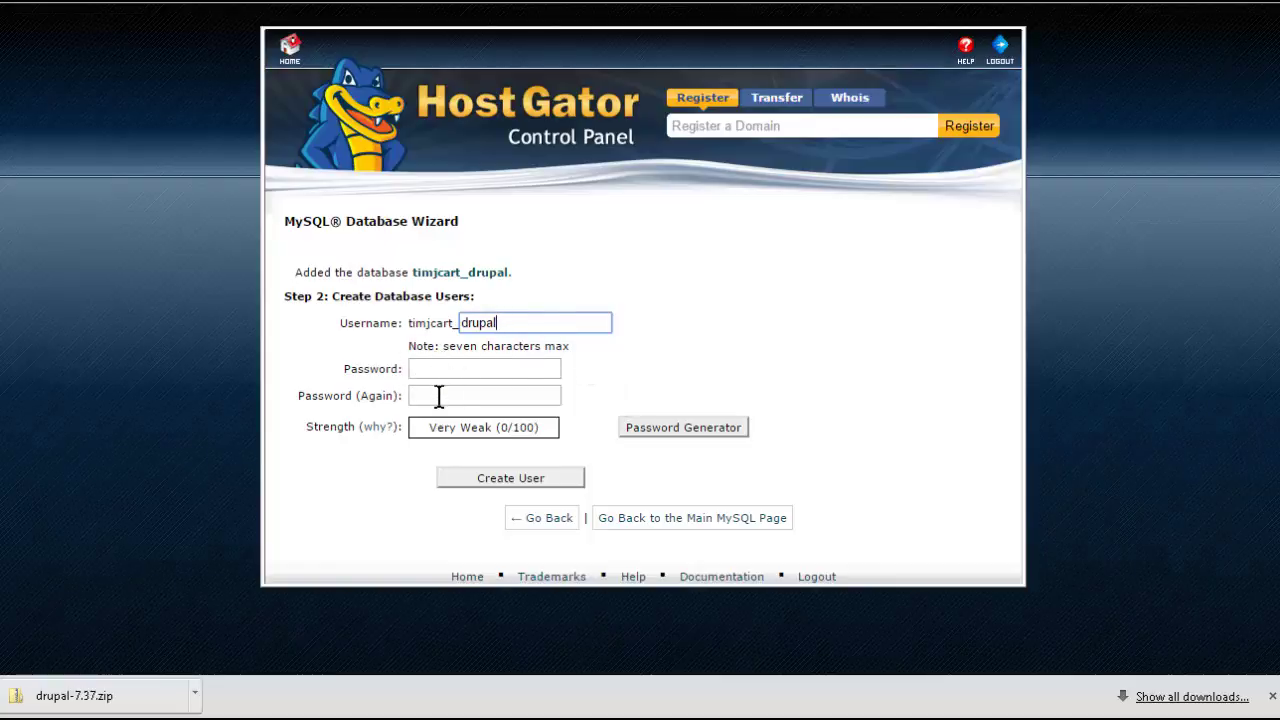
pyautogui.click(697, 433)
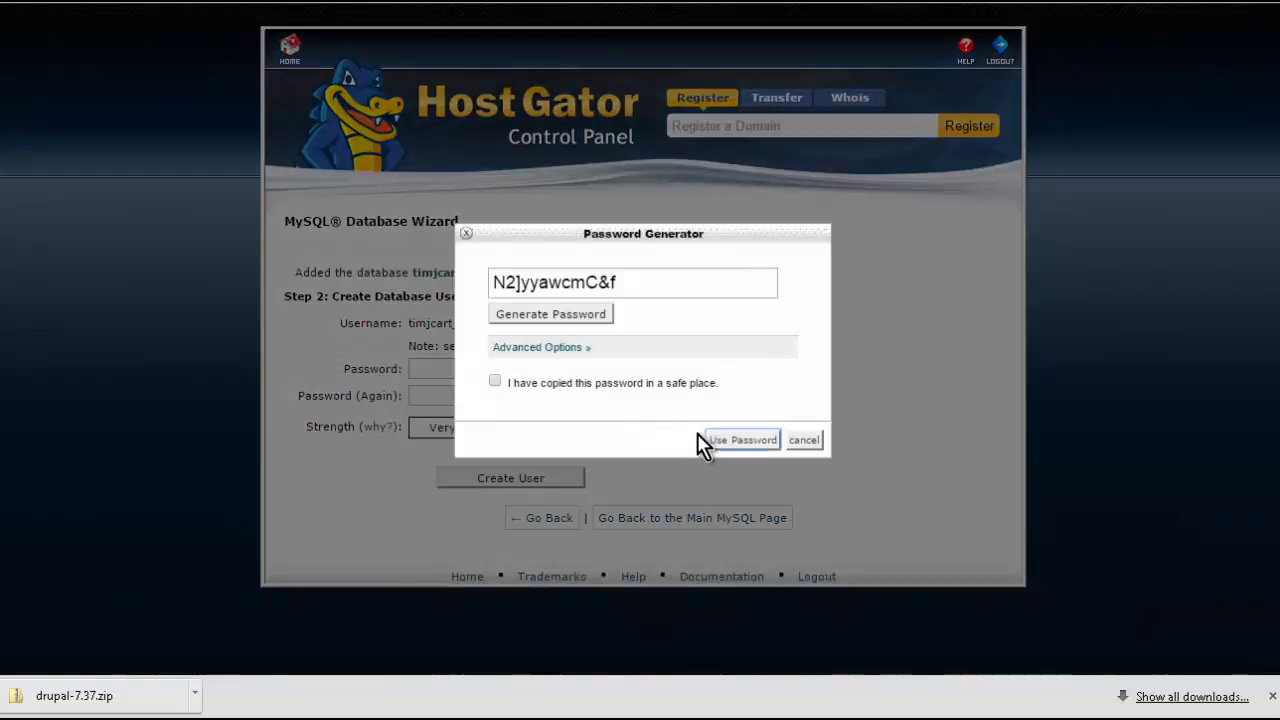
pyautogui.moveTo(627, 282); pyautogui.dragTo(498, 282)
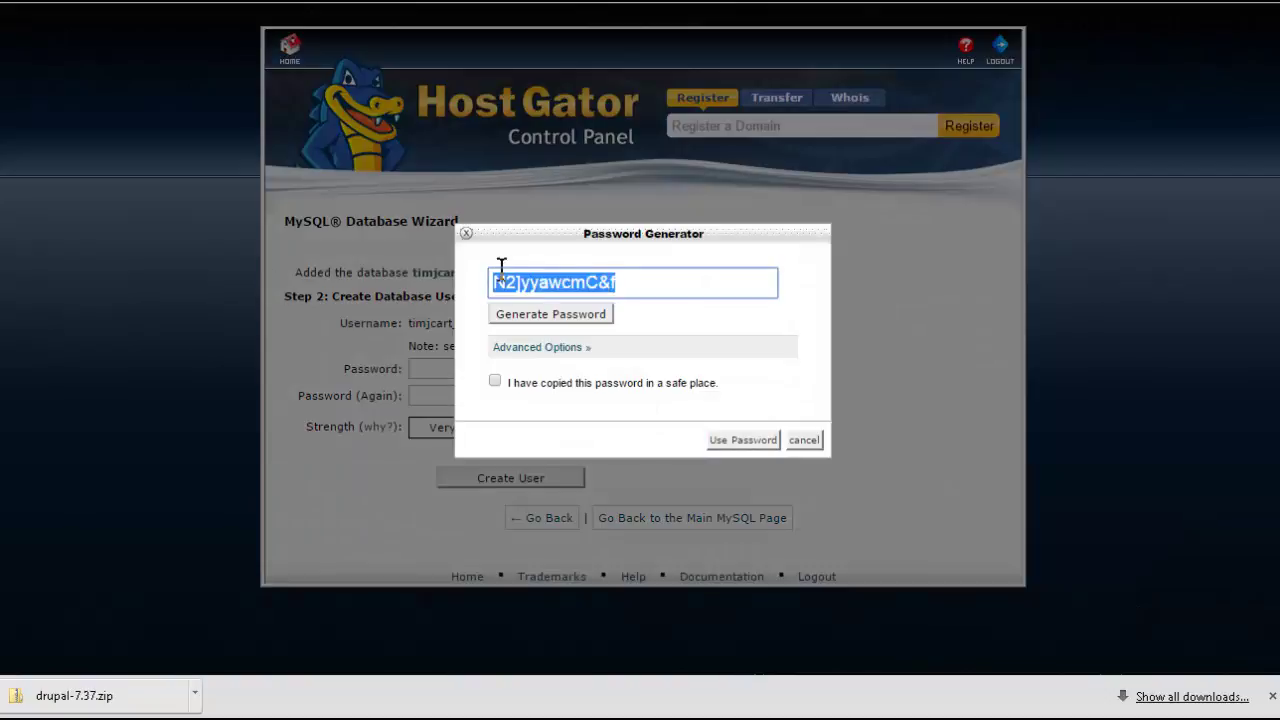
pyautogui.rightClick(540, 283)
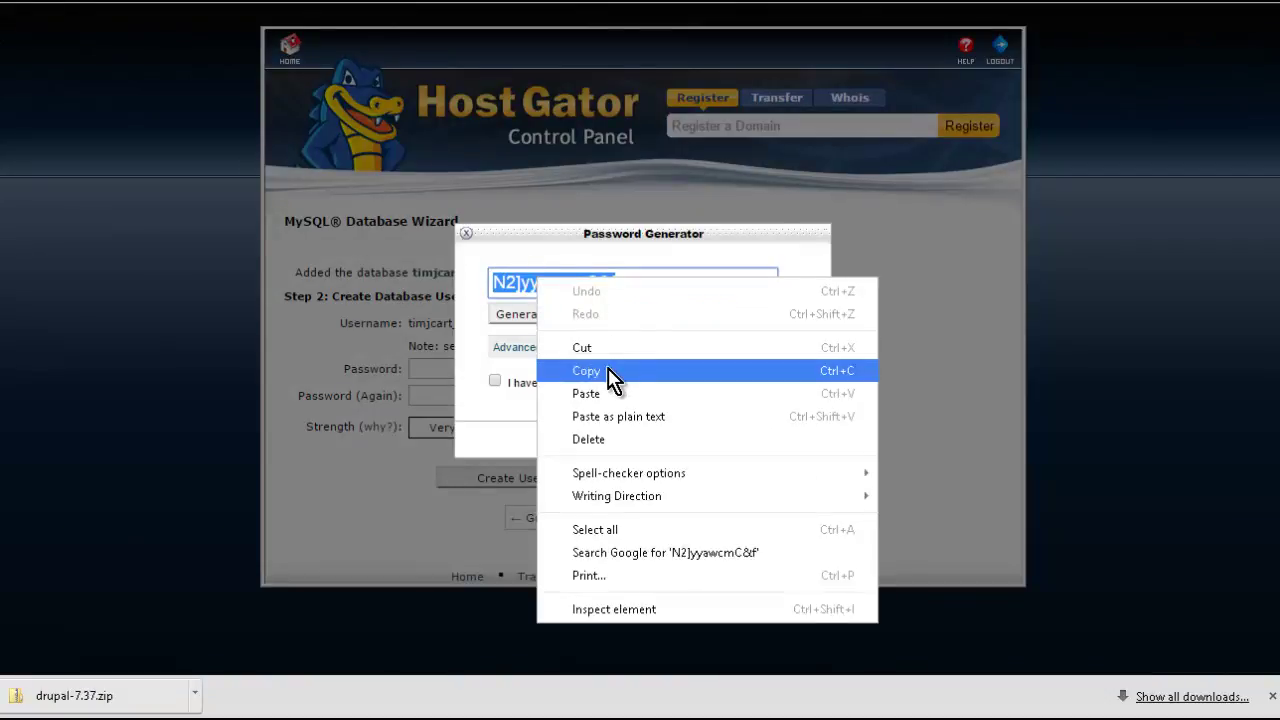
pyautogui.click(610, 372)
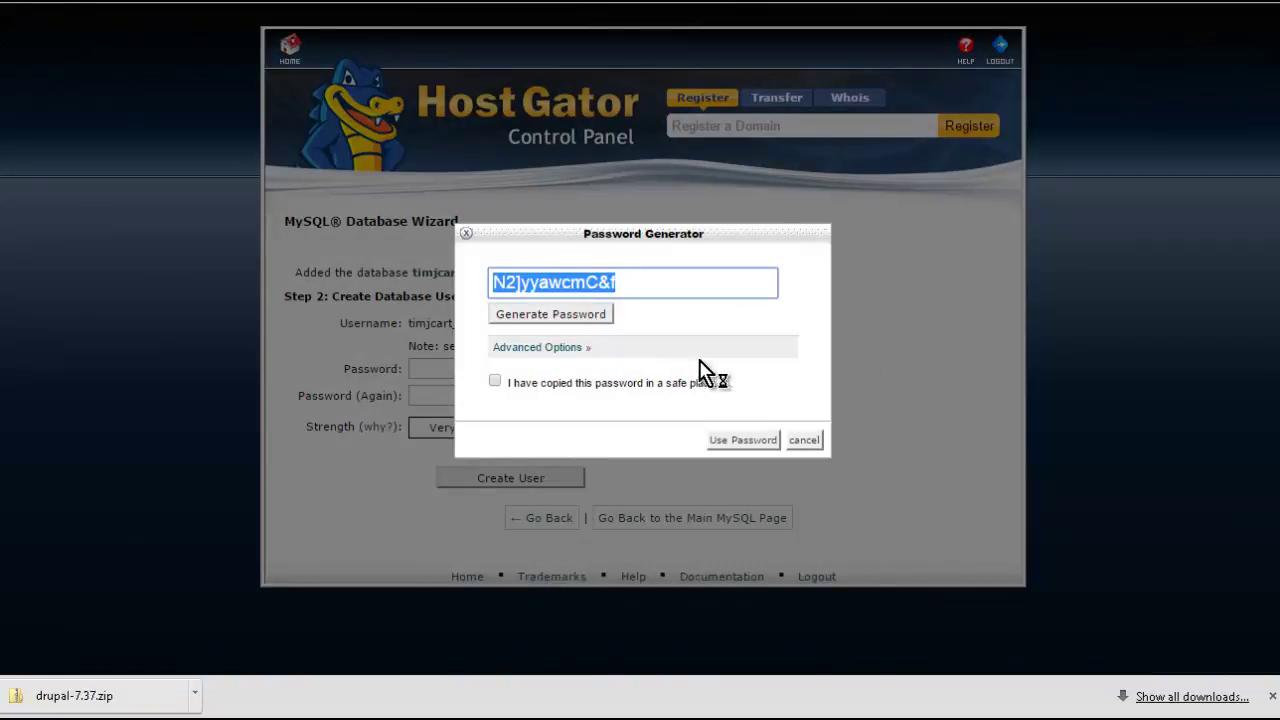
pyautogui.click(496, 382)
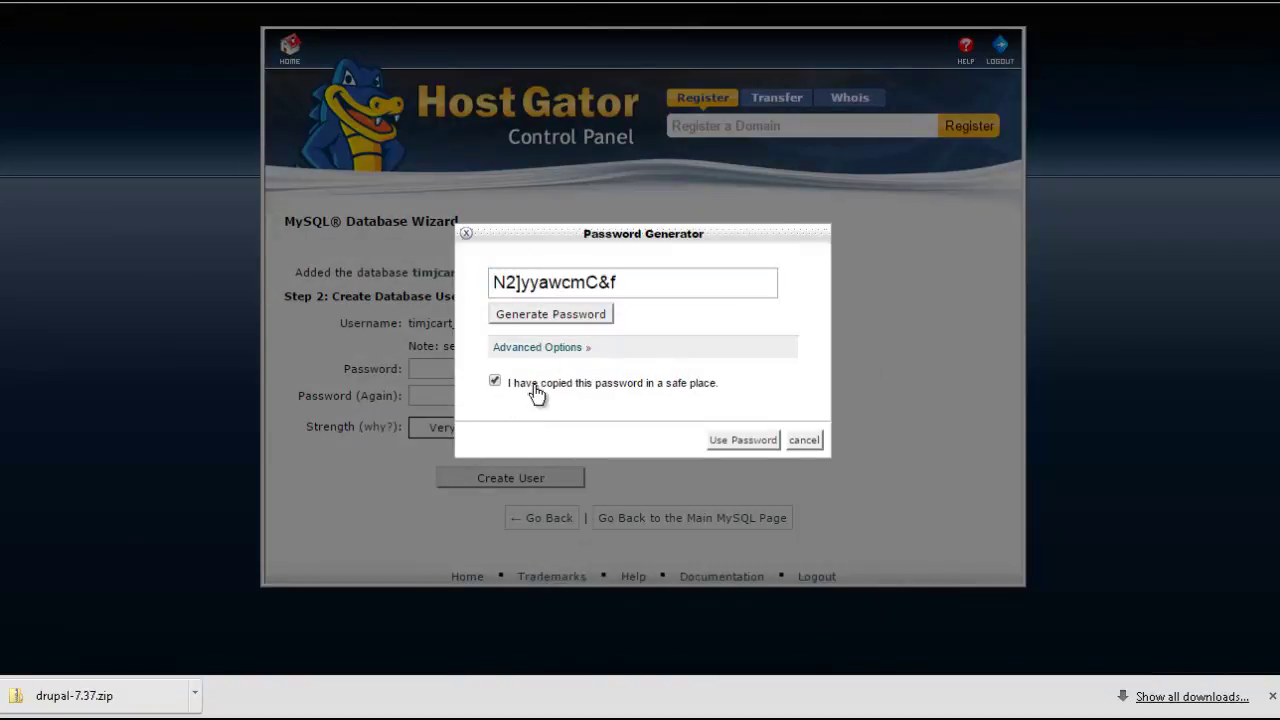
pyautogui.click(731, 440)
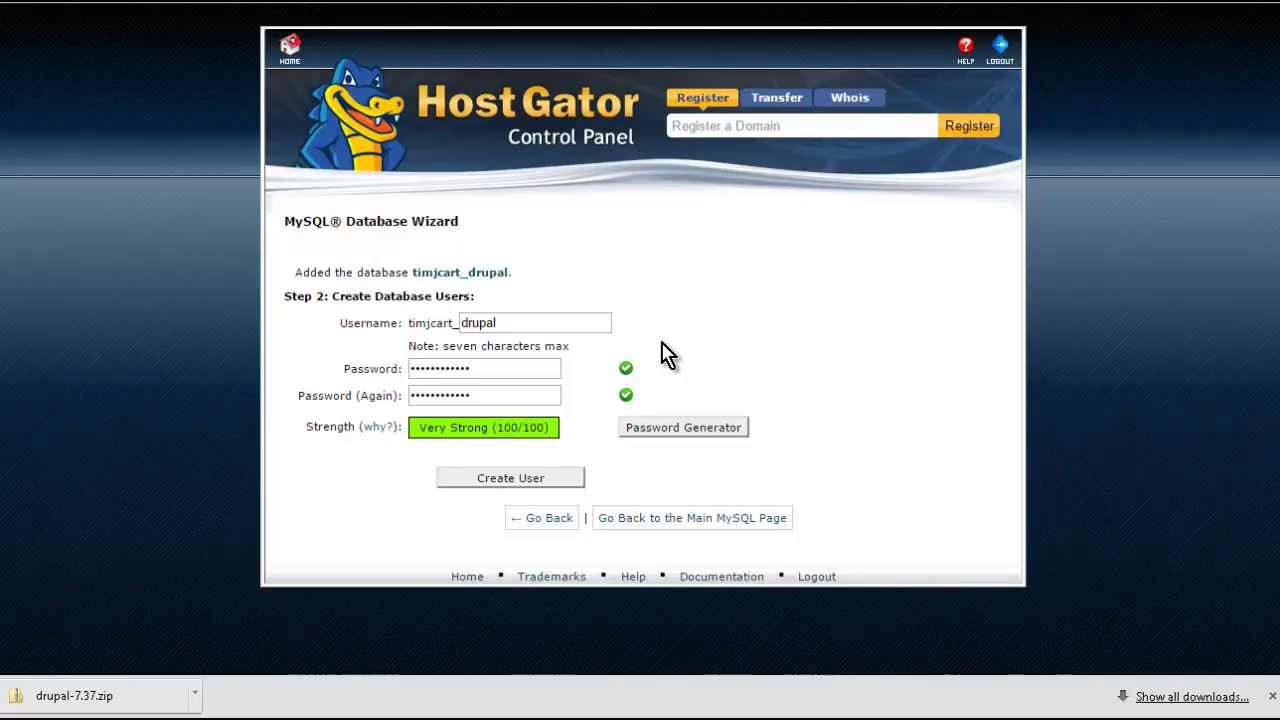
pyautogui.click(662, 343)
# - Paste the copied database password into an untitled Notepad note, then return to the wizard
pyautogui.hotkey('alt', 'Tab')
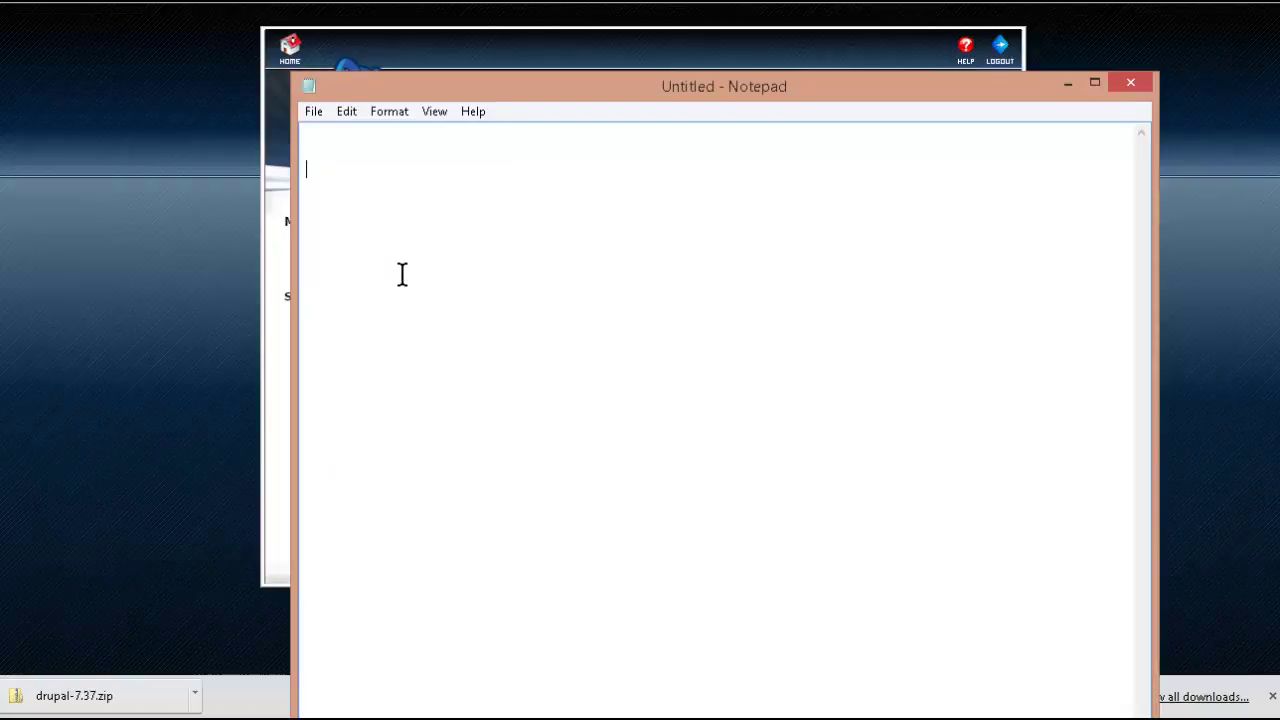
pyautogui.press('Return')
pyautogui.hotkey('ctrl', 'v')
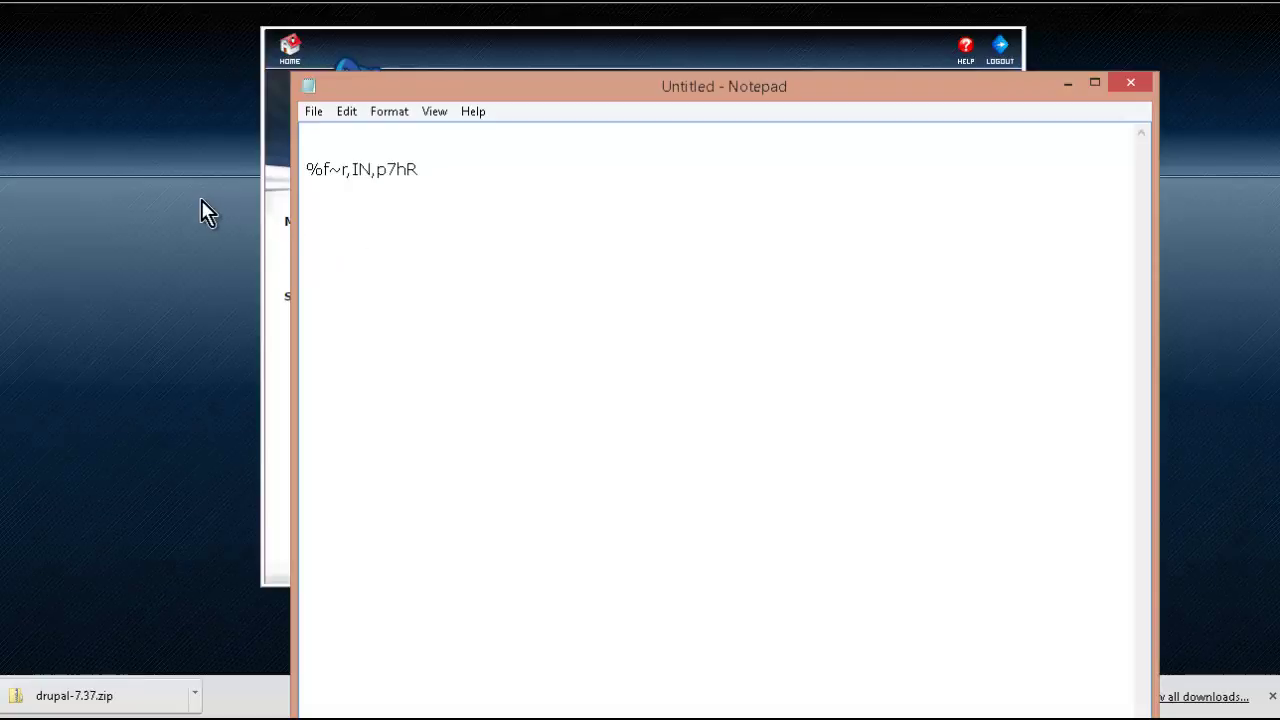
pyautogui.hotkey('alt', 'Tab')
pyautogui.click(550, 478)
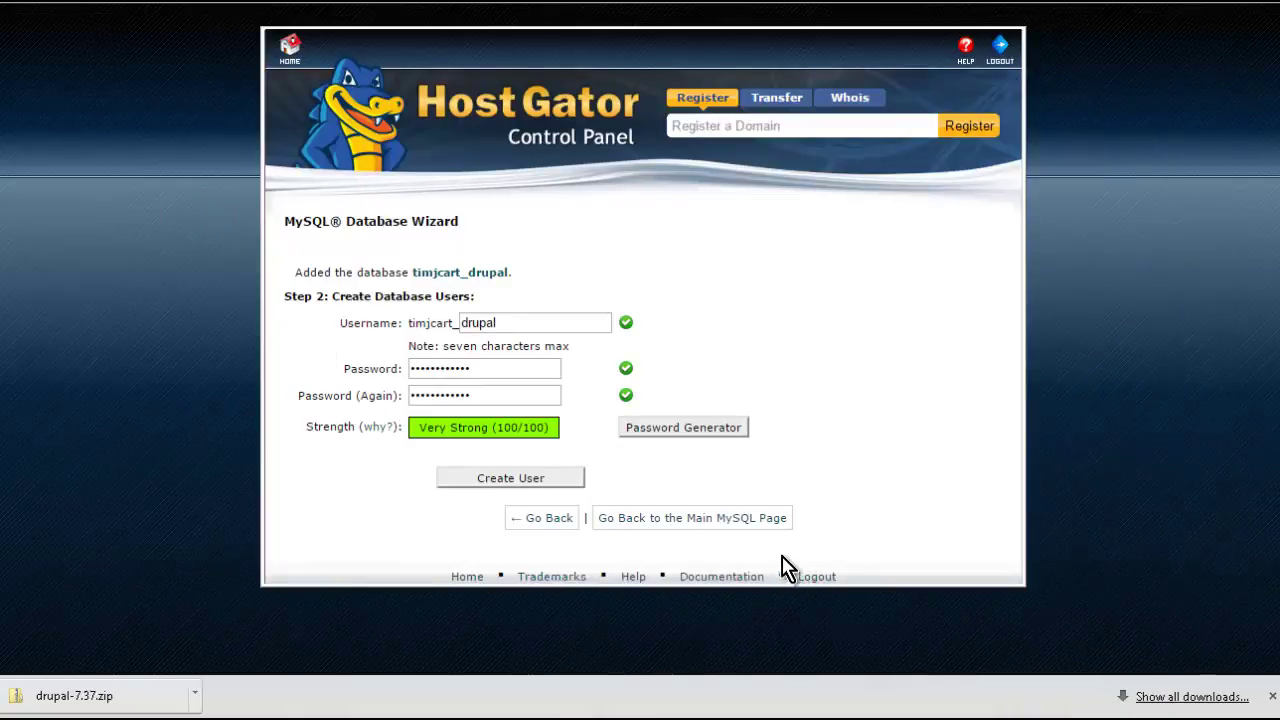
# - Create the database user and add it to the database with ALL PRIVILEGES
pyautogui.click(545, 483)
pyautogui.click(482, 351)
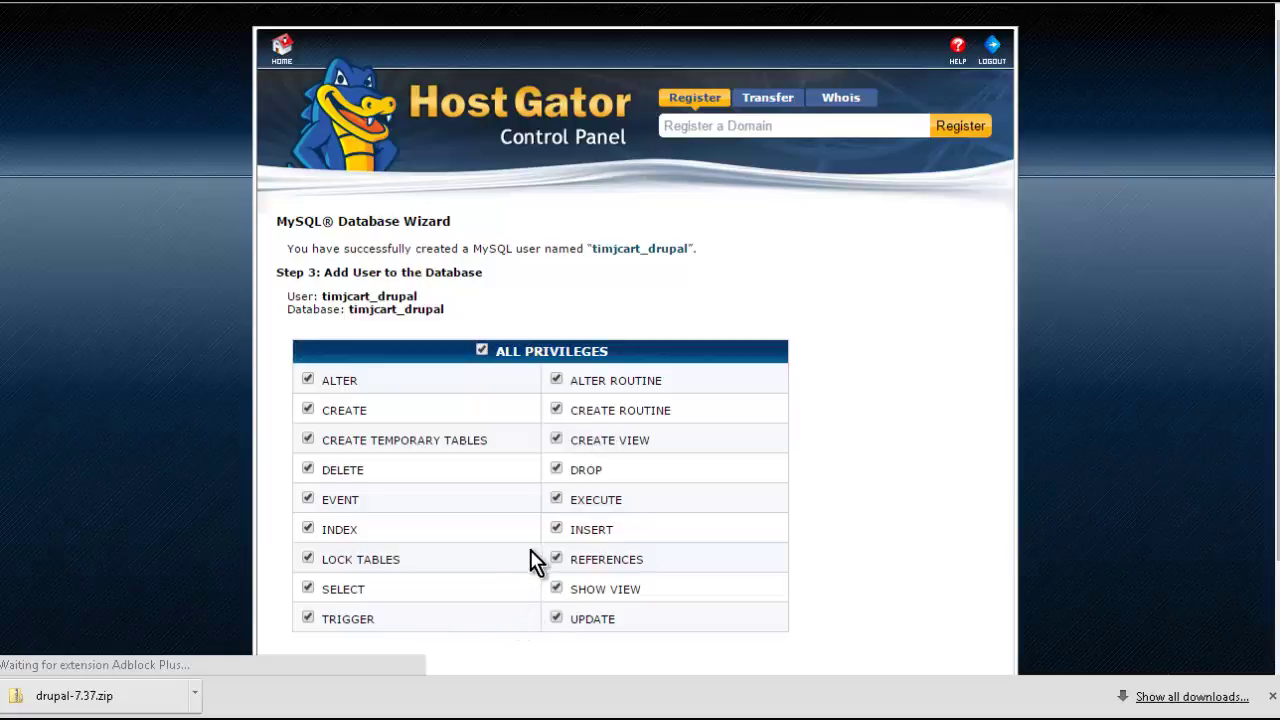
pyautogui.scroll(-1, 530, 556)
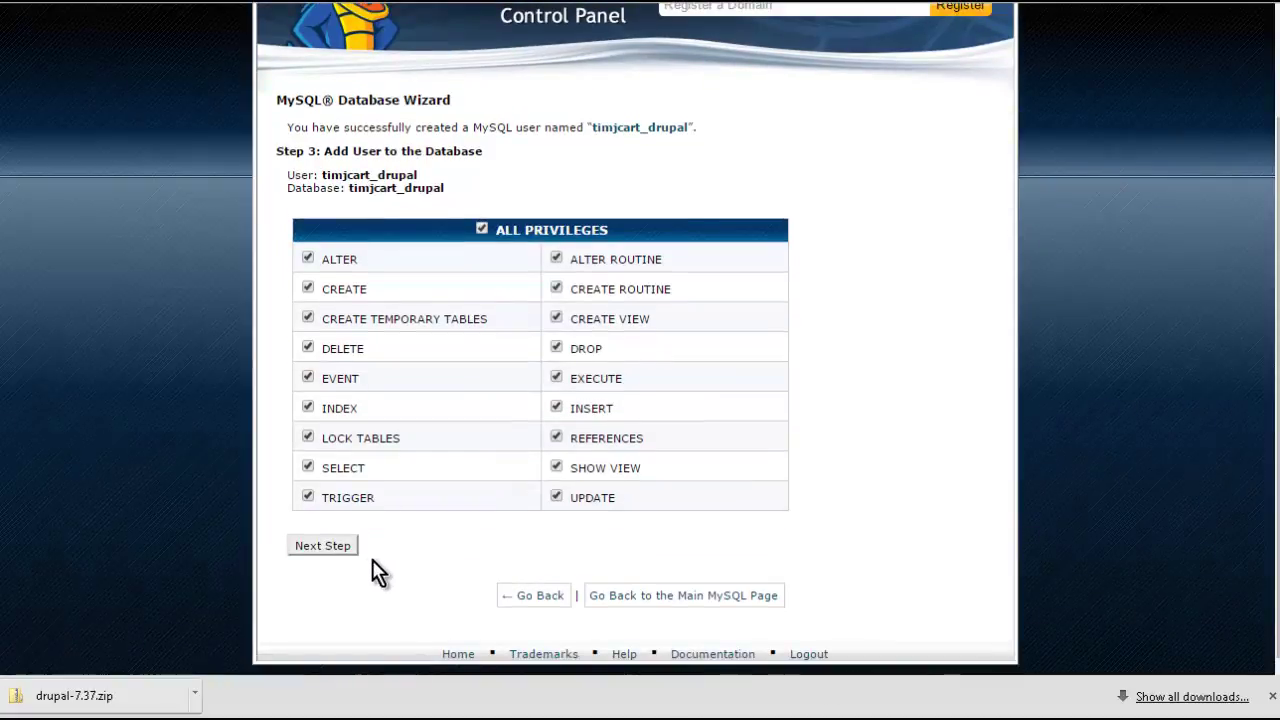
pyautogui.click(340, 553)
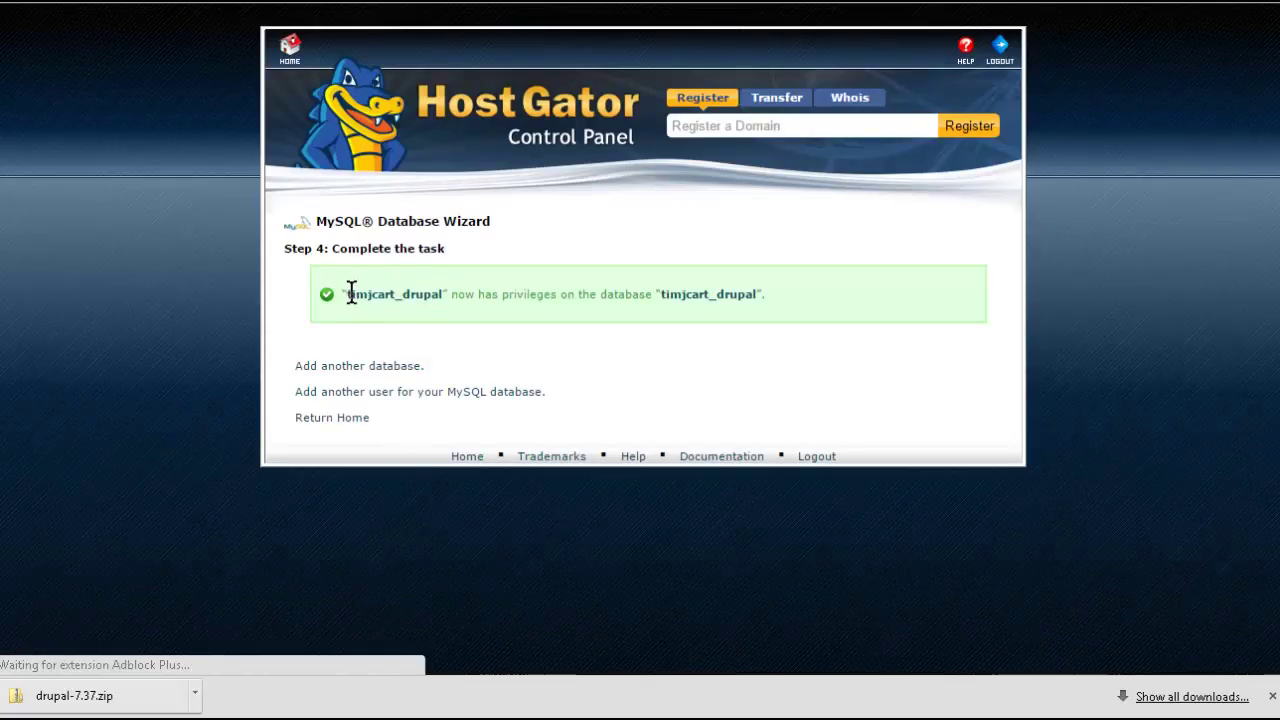
# - Copy the cPanel success message and paste it into the Notepad note
pyautogui.moveTo(346, 294); pyautogui.dragTo(777, 289)
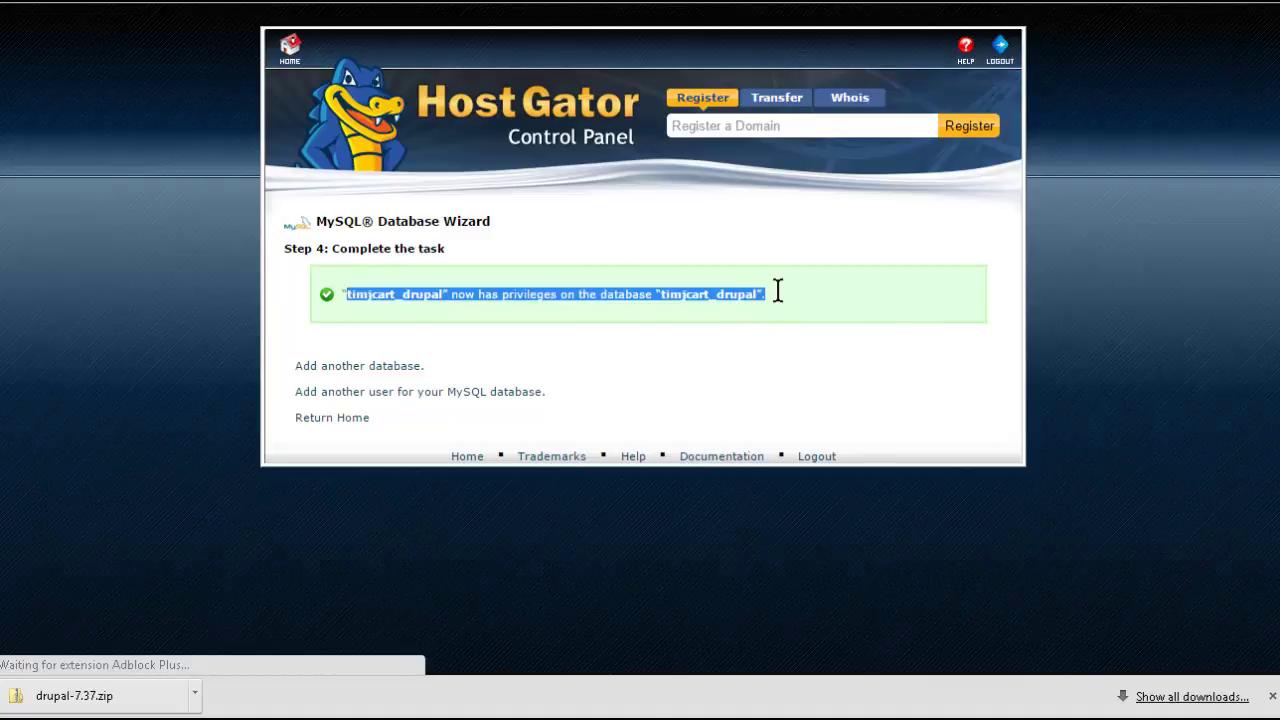
pyautogui.rightClick(459, 294)
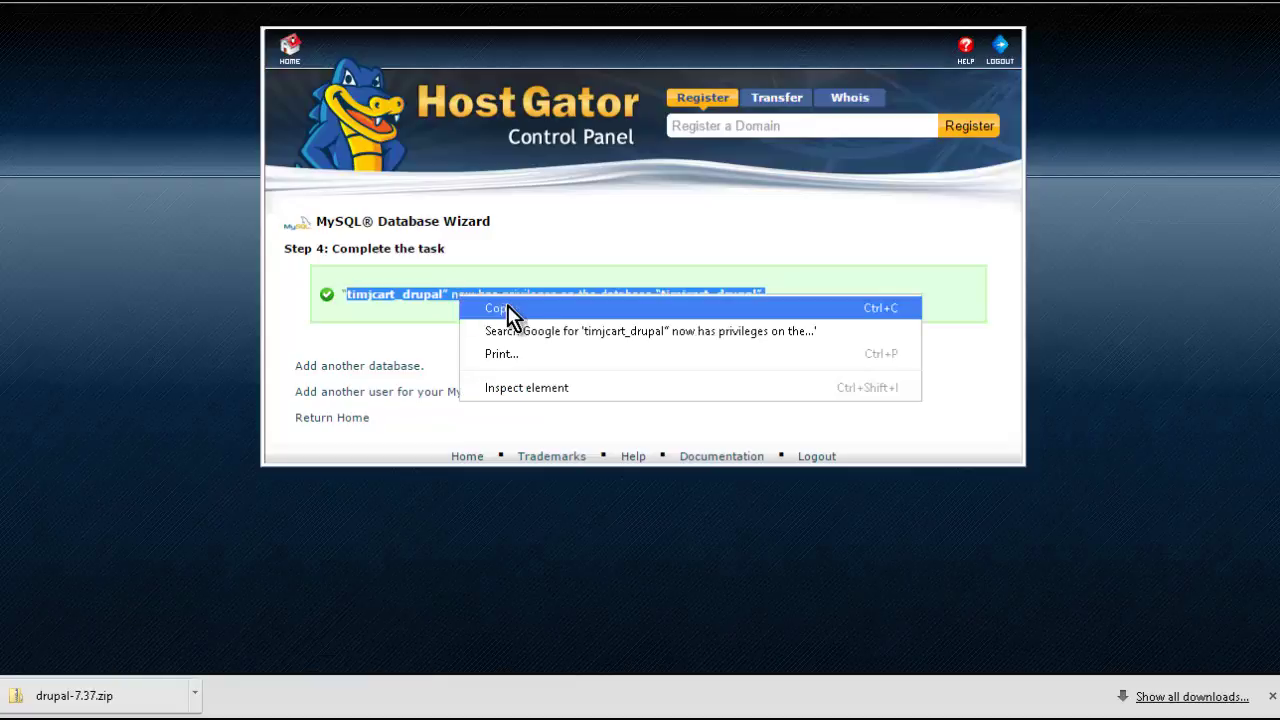
pyautogui.click(508, 308)
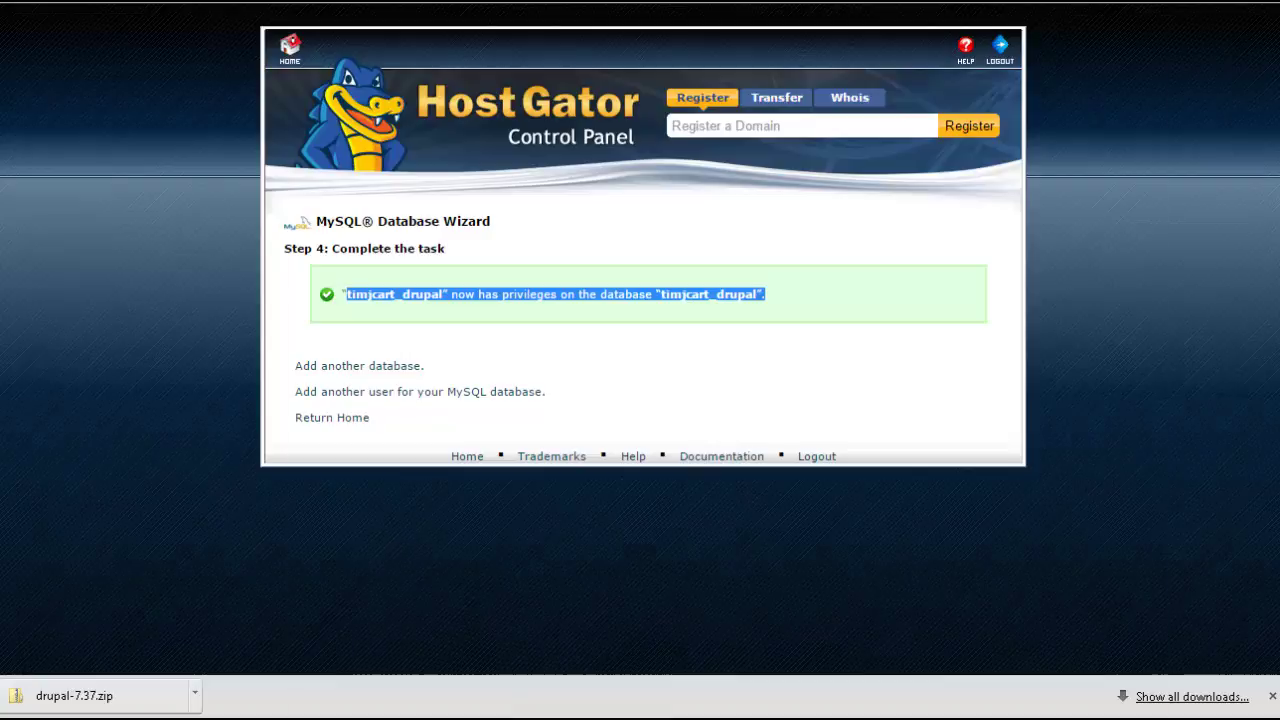
pyautogui.hotkey('alt', 'Tab')
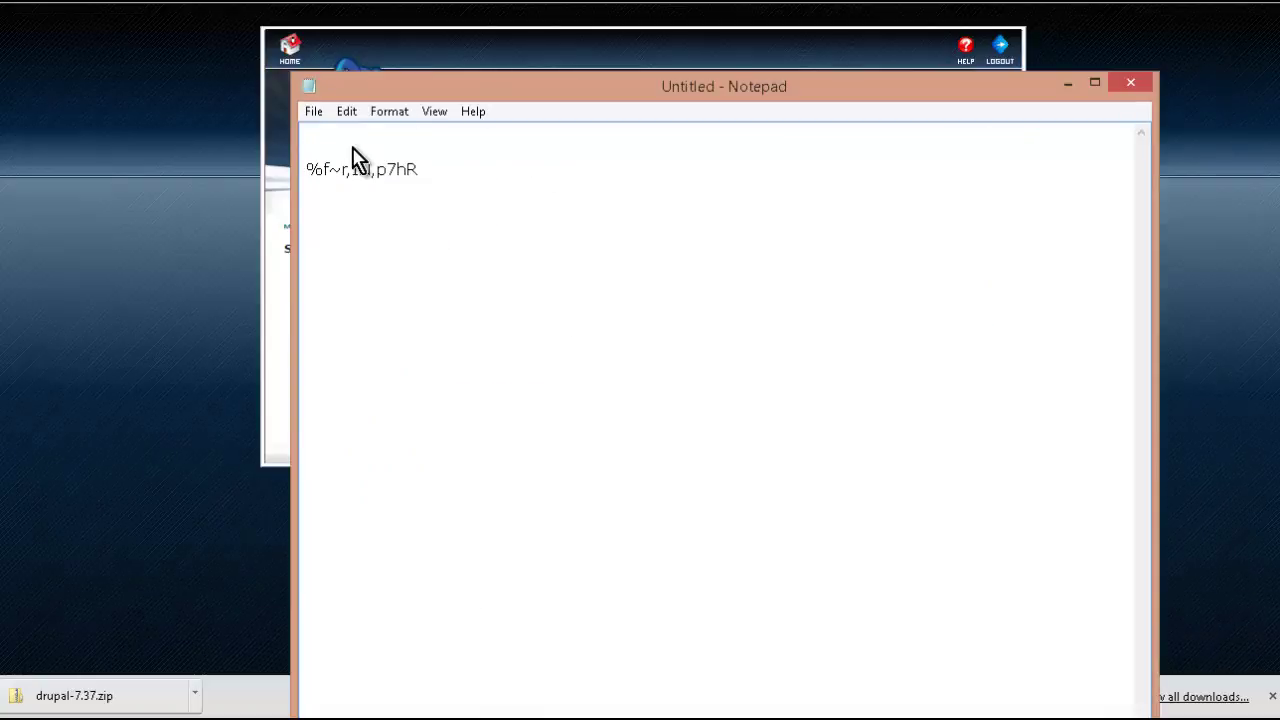
pyautogui.rightClick(352, 147)
pyautogui.click(454, 232)
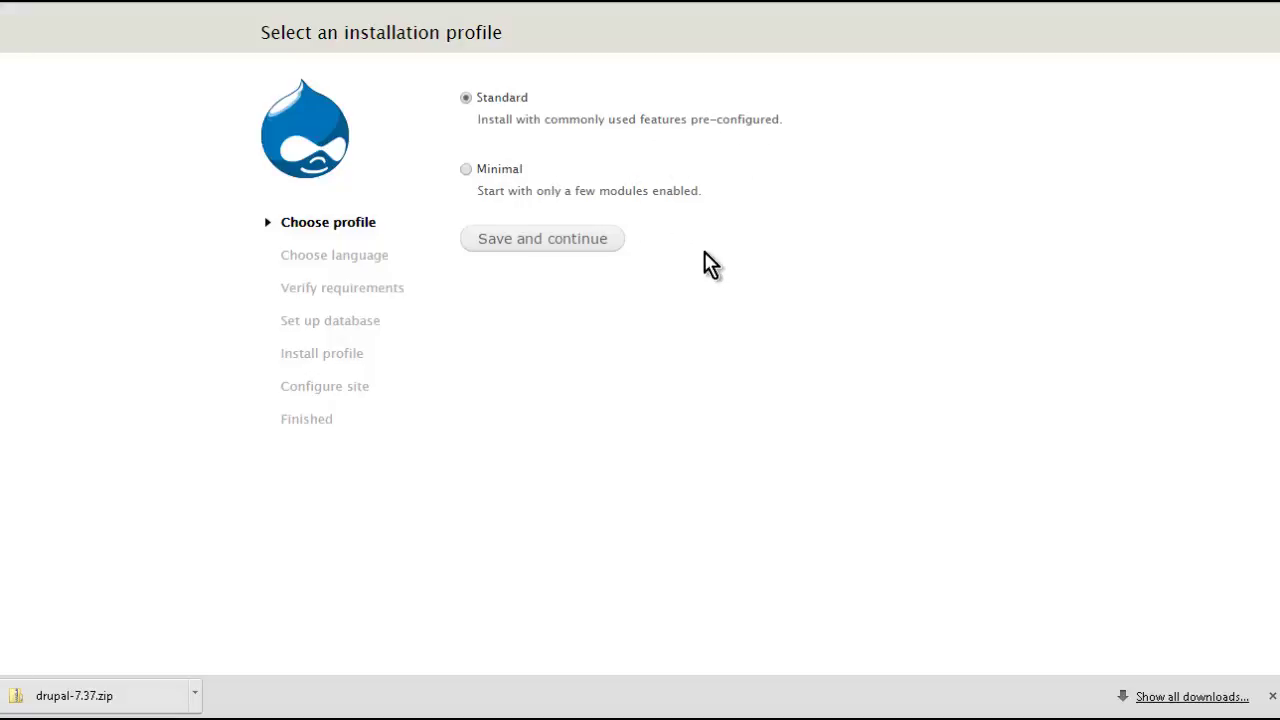
# - Continue the installer with the Standard profile and English (built-in) language
pyautogui.click(588, 241)
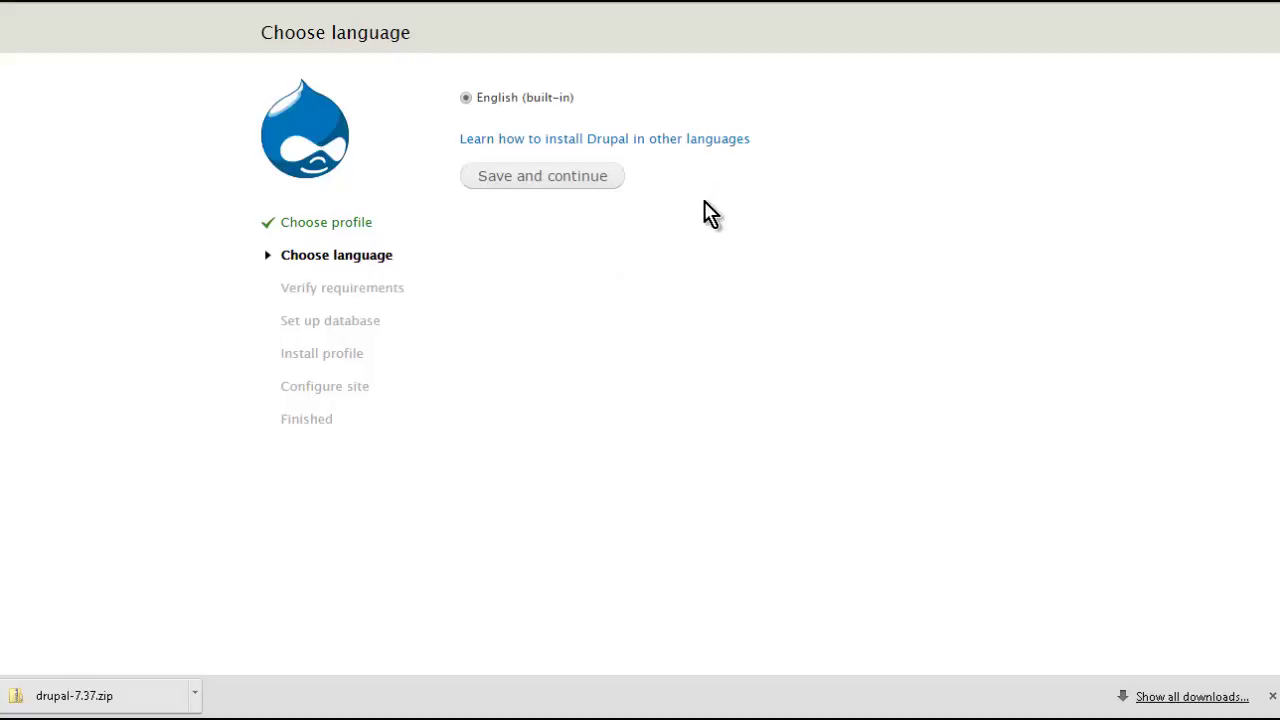
pyautogui.click(522, 177)
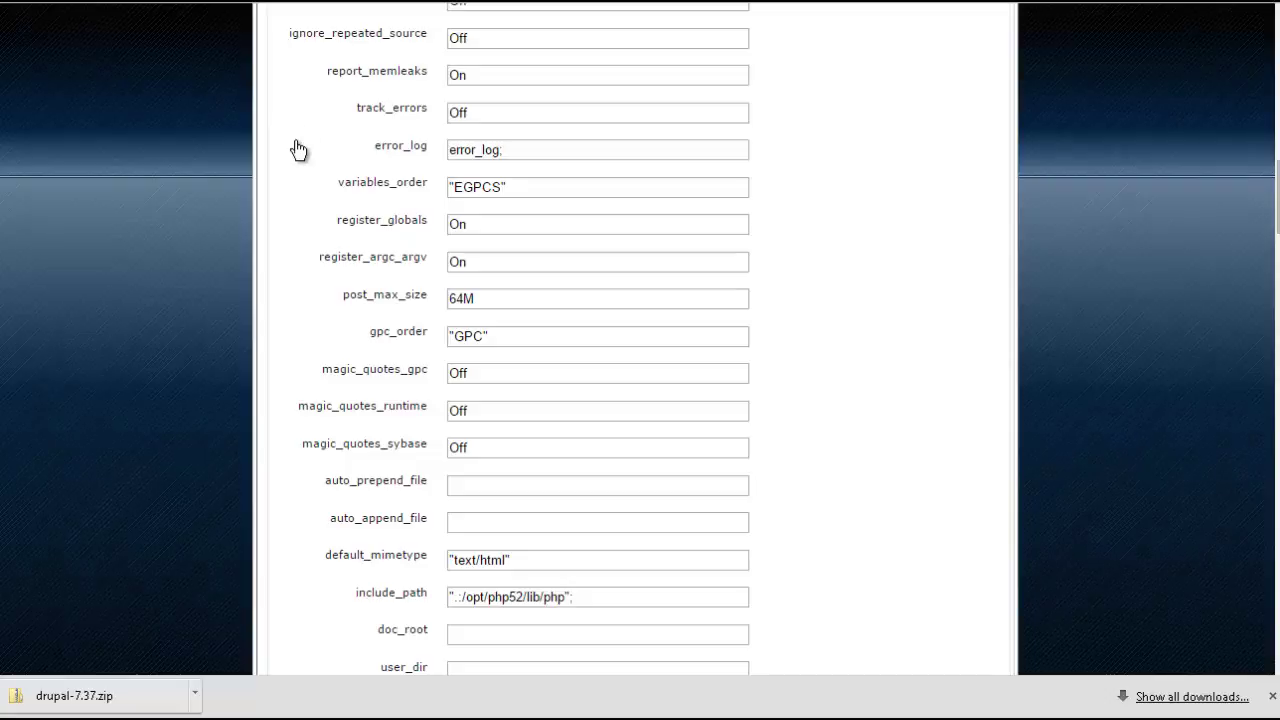
# - Edit the register_globals value in the php.ini Editor and apply the changes
pyautogui.click(476, 228)
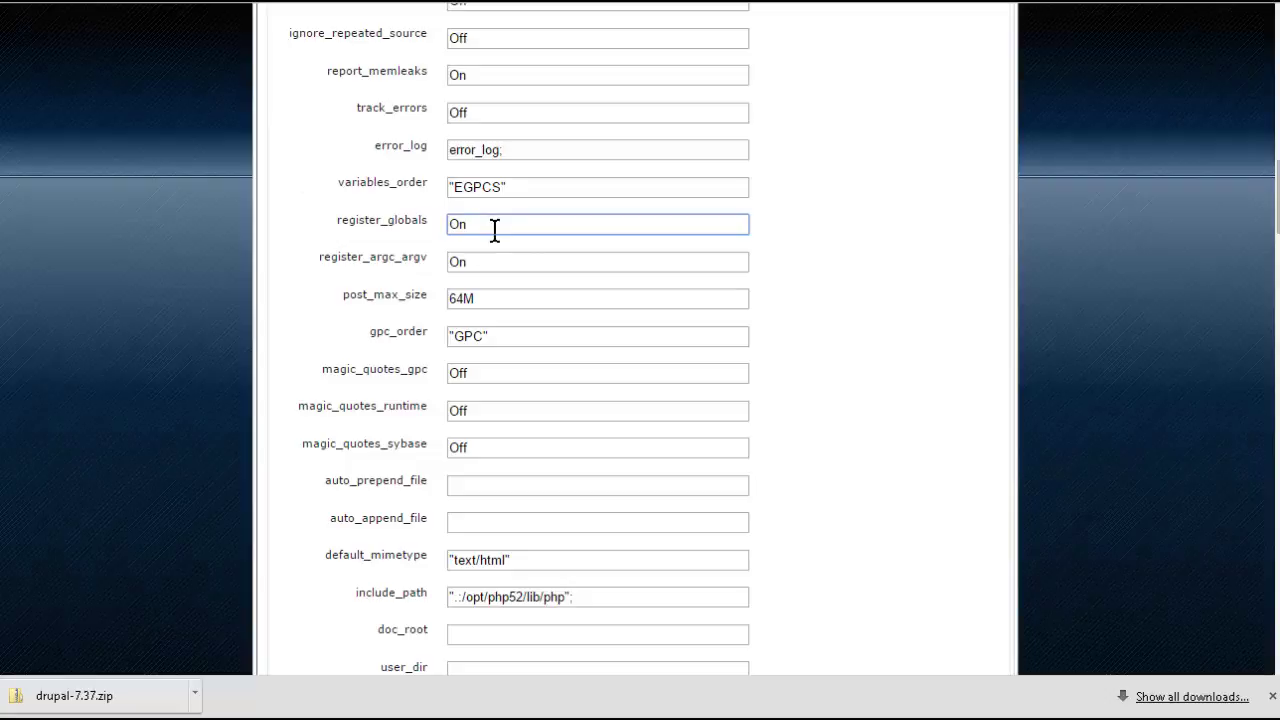
pyautogui.press('BackSpace')
pyautogui.scroll(-4, 566, 300)
pyautogui.scroll(-20, 865, 326)
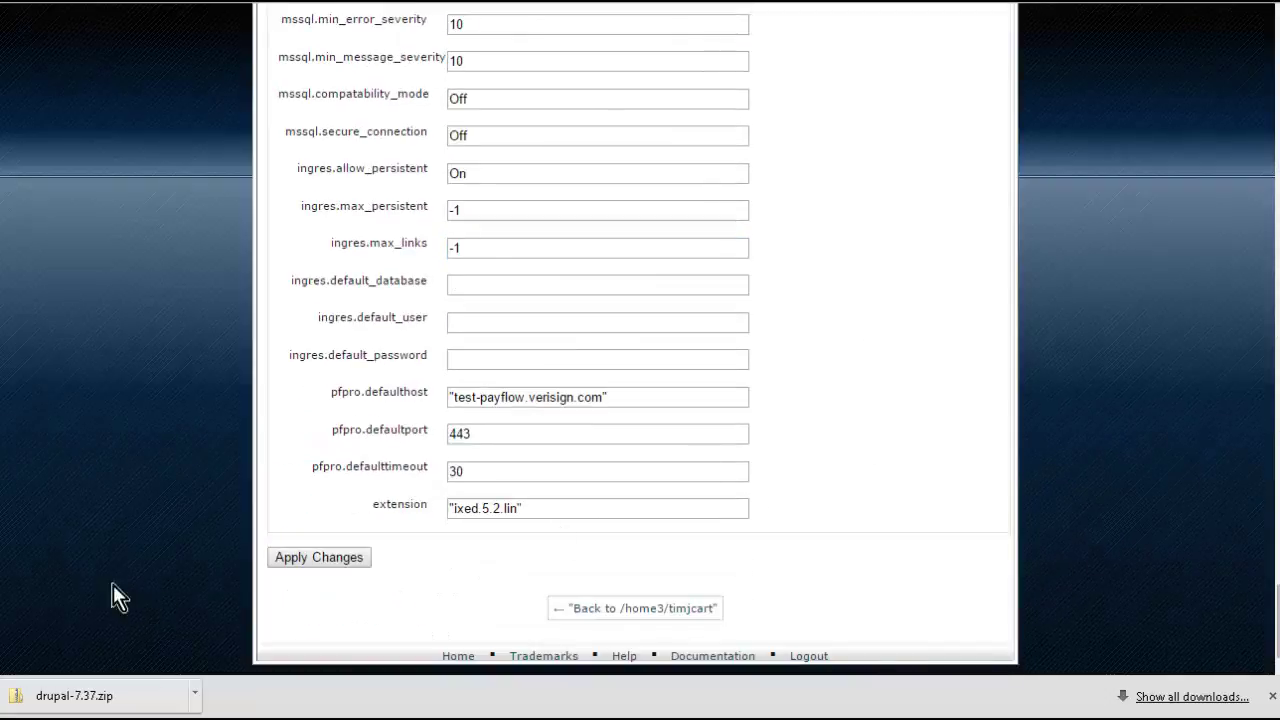
pyautogui.click(297, 563)
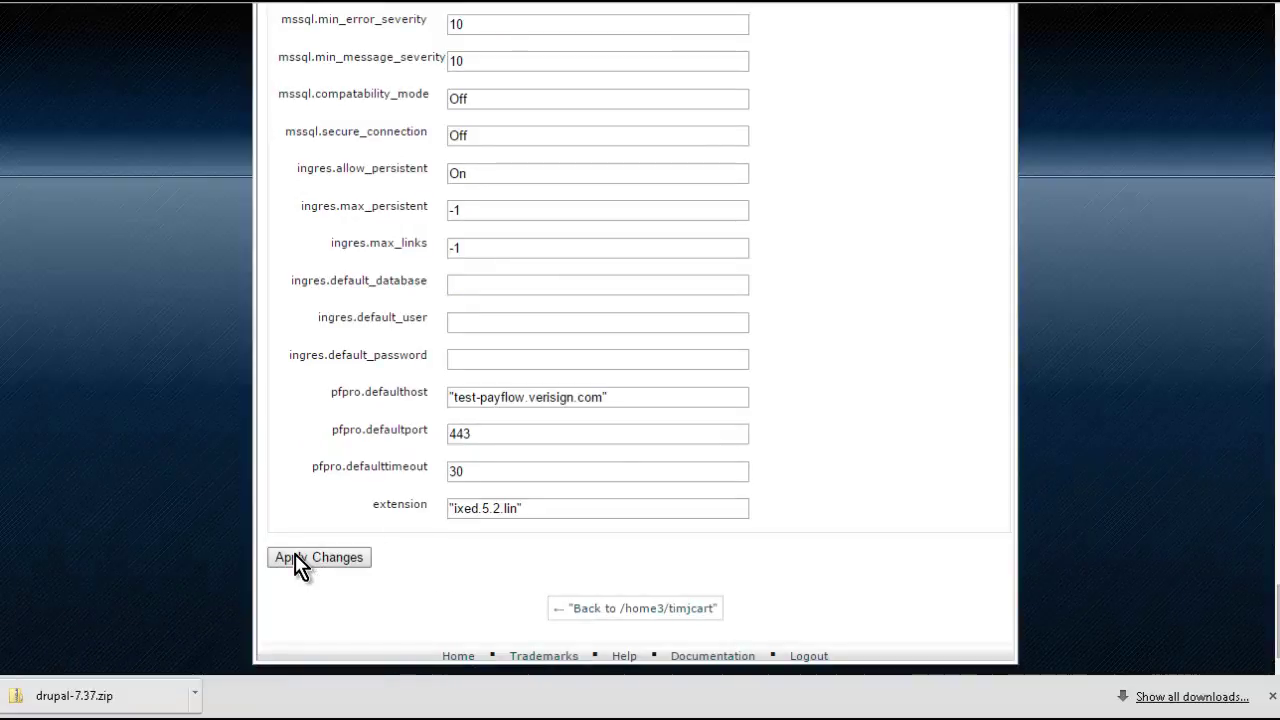
pyautogui.scroll(-1, 345, 383)
pyautogui.scroll(-4, 345, 383)
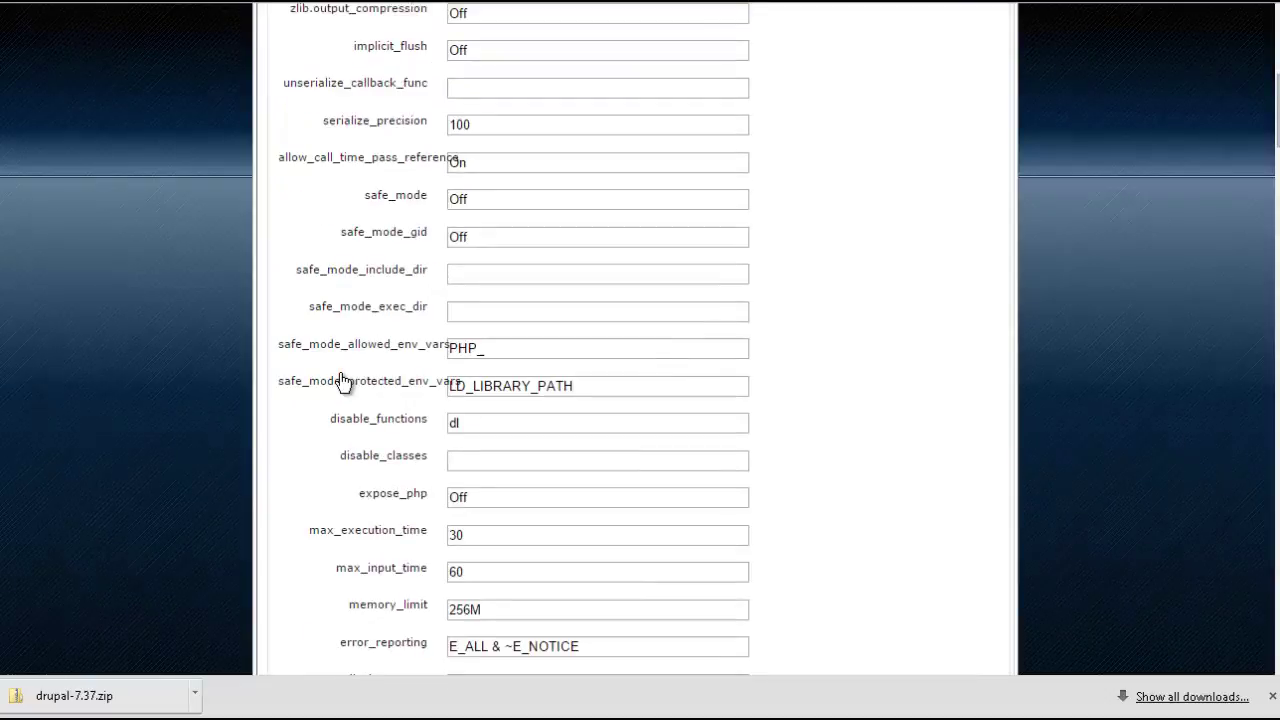
pyautogui.scroll(-8, 343, 380)
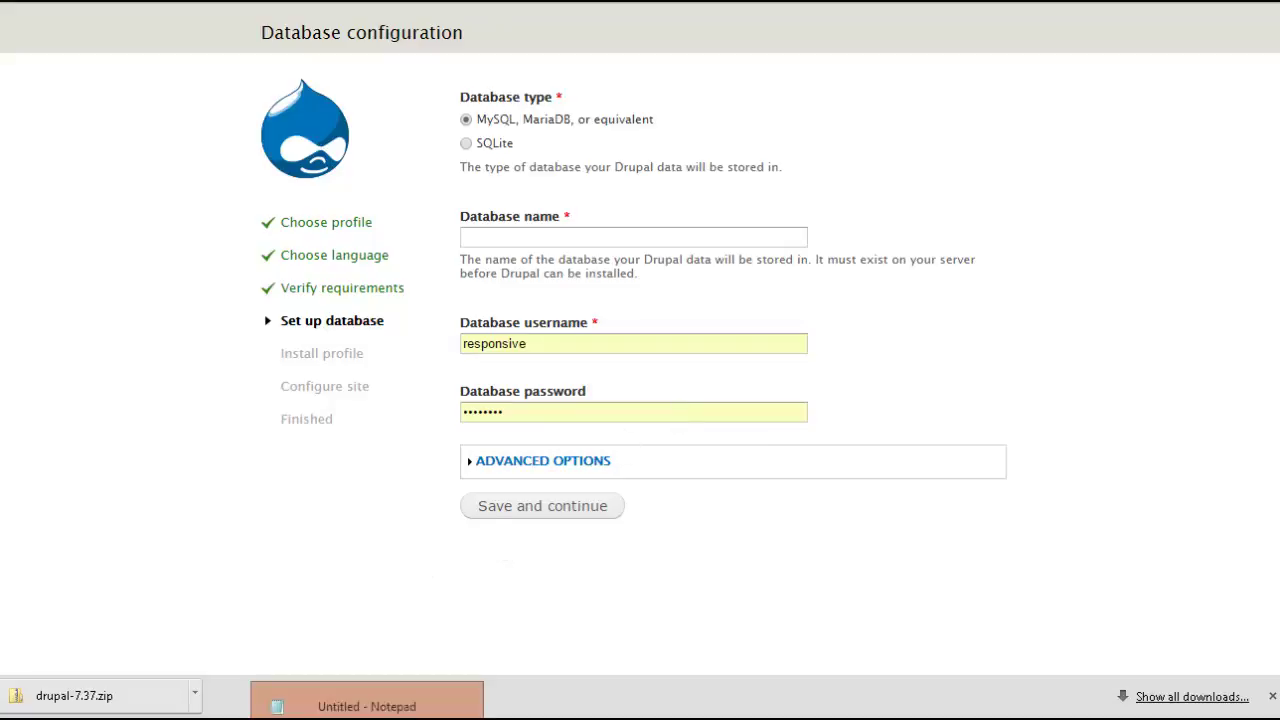
pyautogui.click(340, 700)
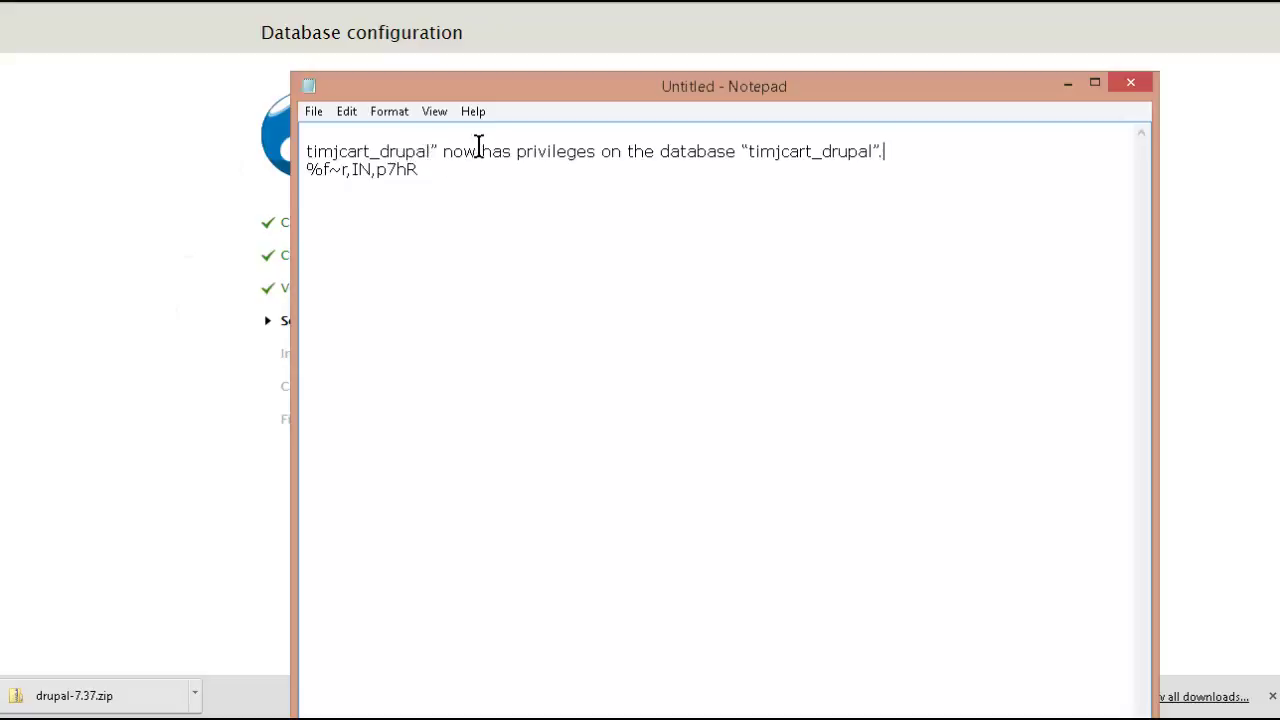
pyautogui.moveTo(428, 150); pyautogui.dragTo(306, 146)
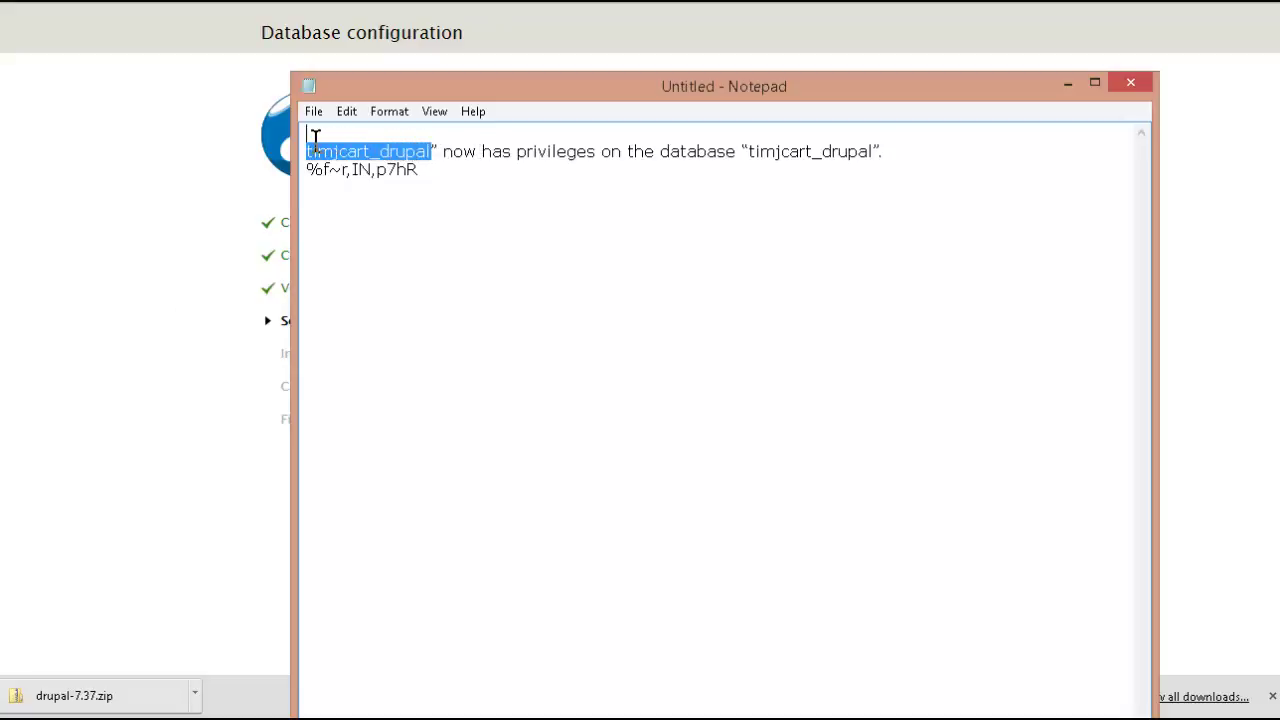
pyautogui.rightClick(355, 153)
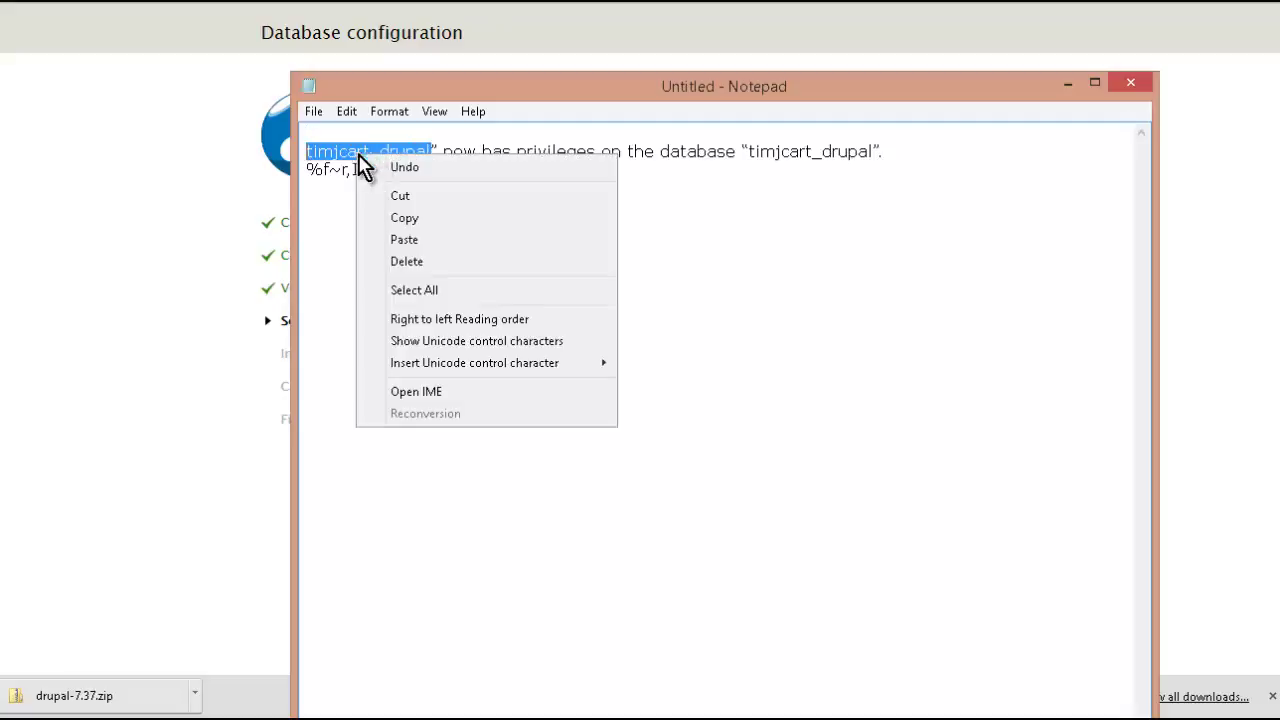
pyautogui.click(414, 220)
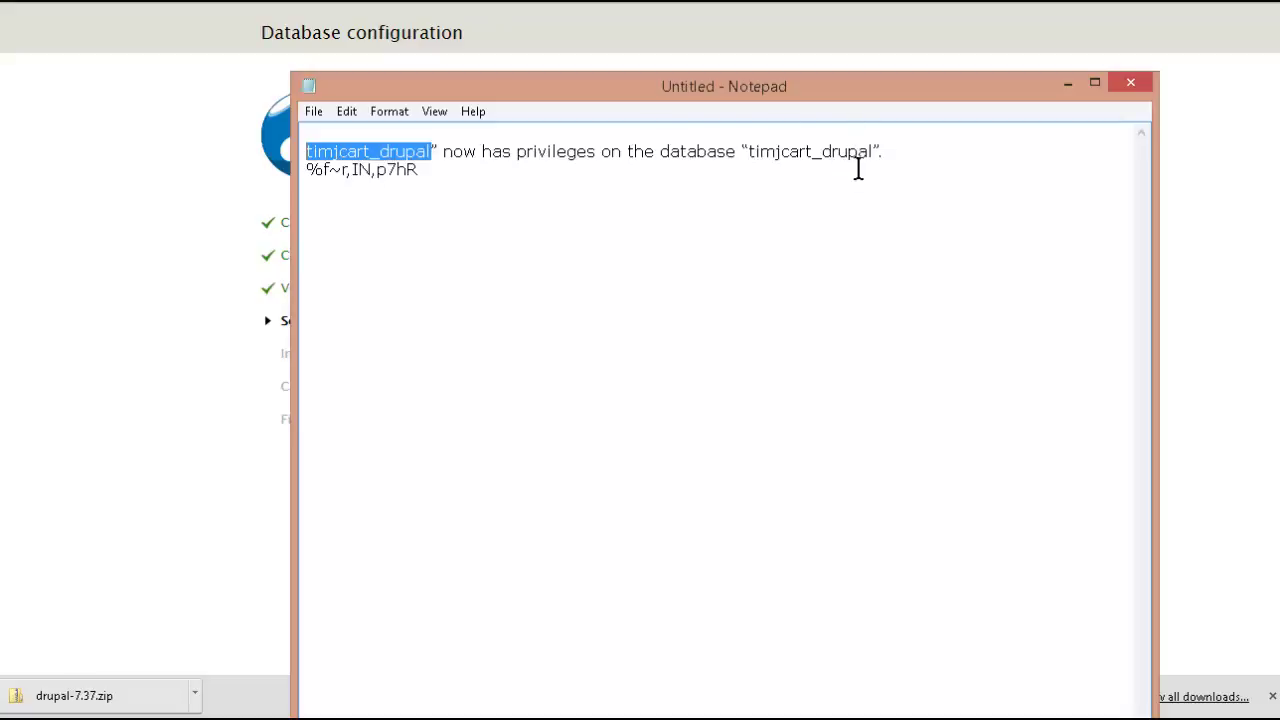
pyautogui.click(165, 237)
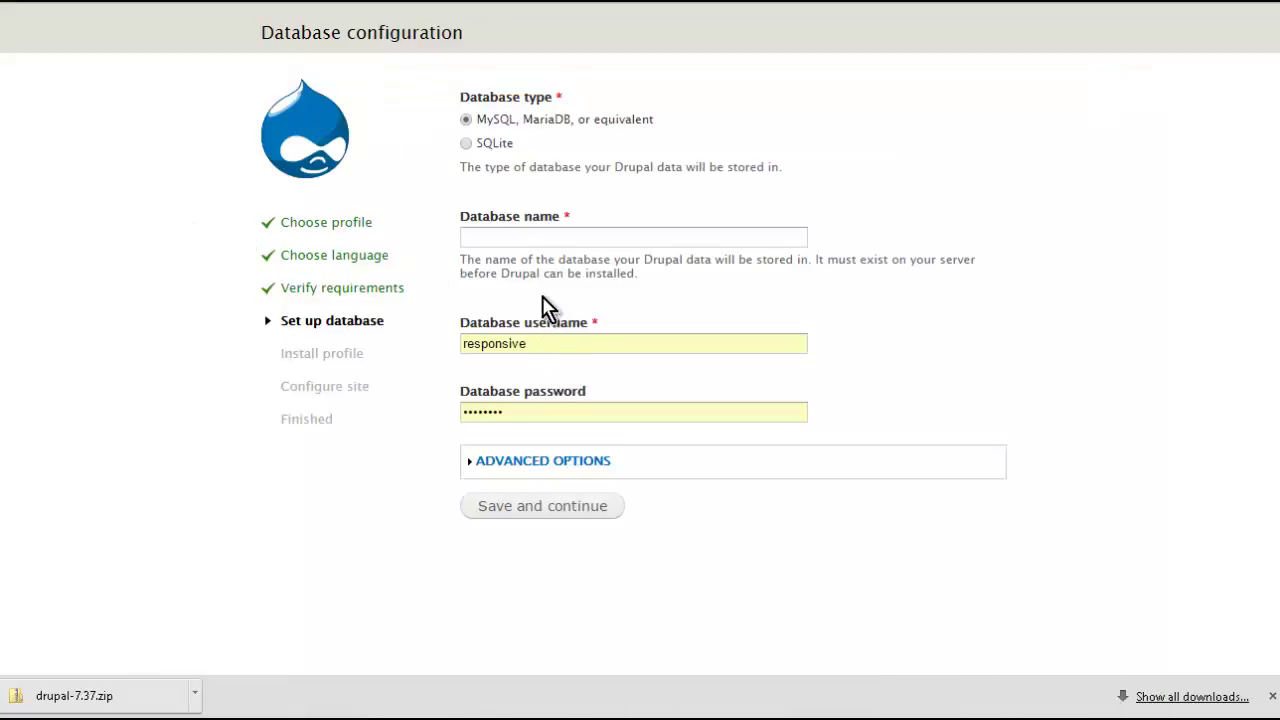
pyautogui.click(540, 237)
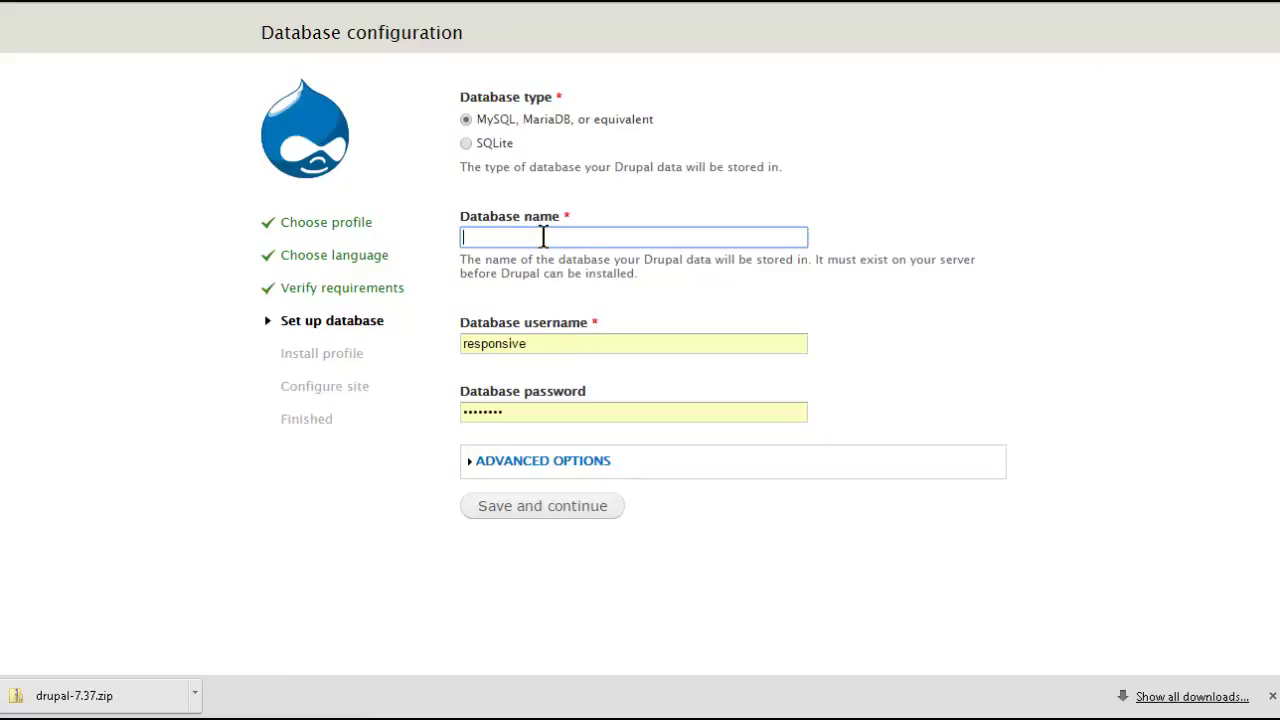
pyautogui.hotkey('ctrl', 'v')
pyautogui.doubleClick(527, 344)
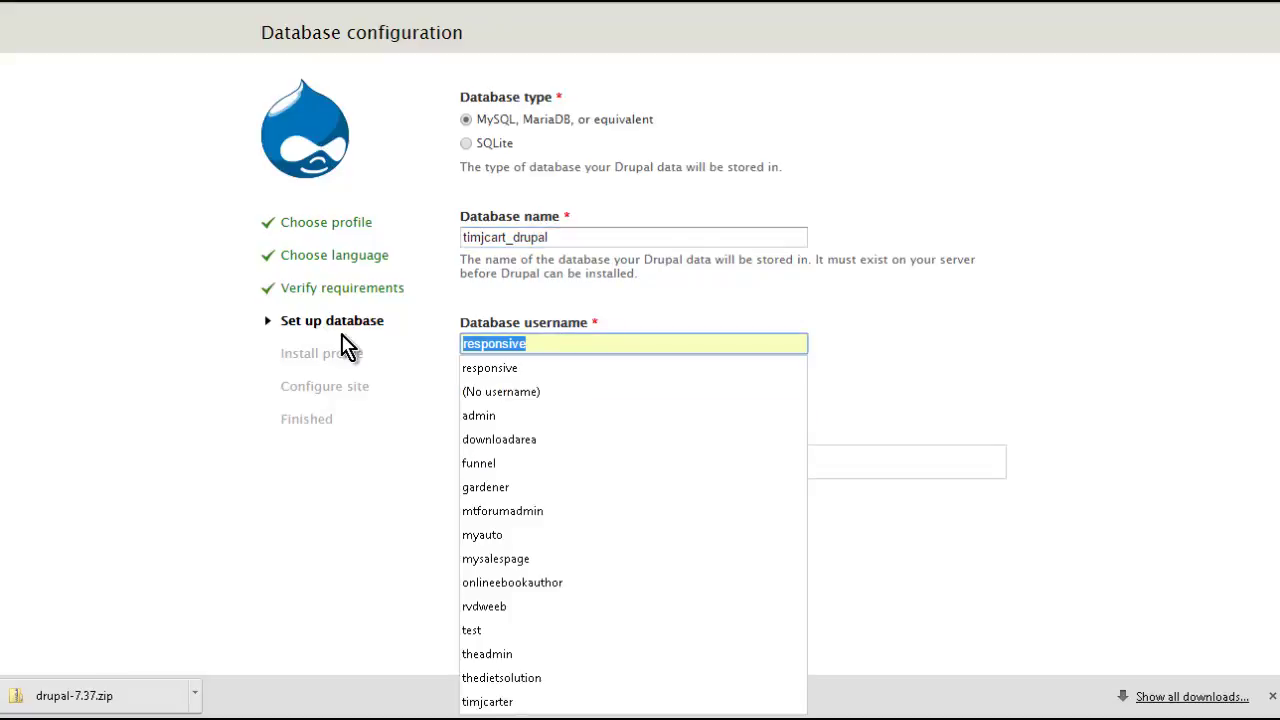
pyautogui.hotkey('ctrl', 'v')
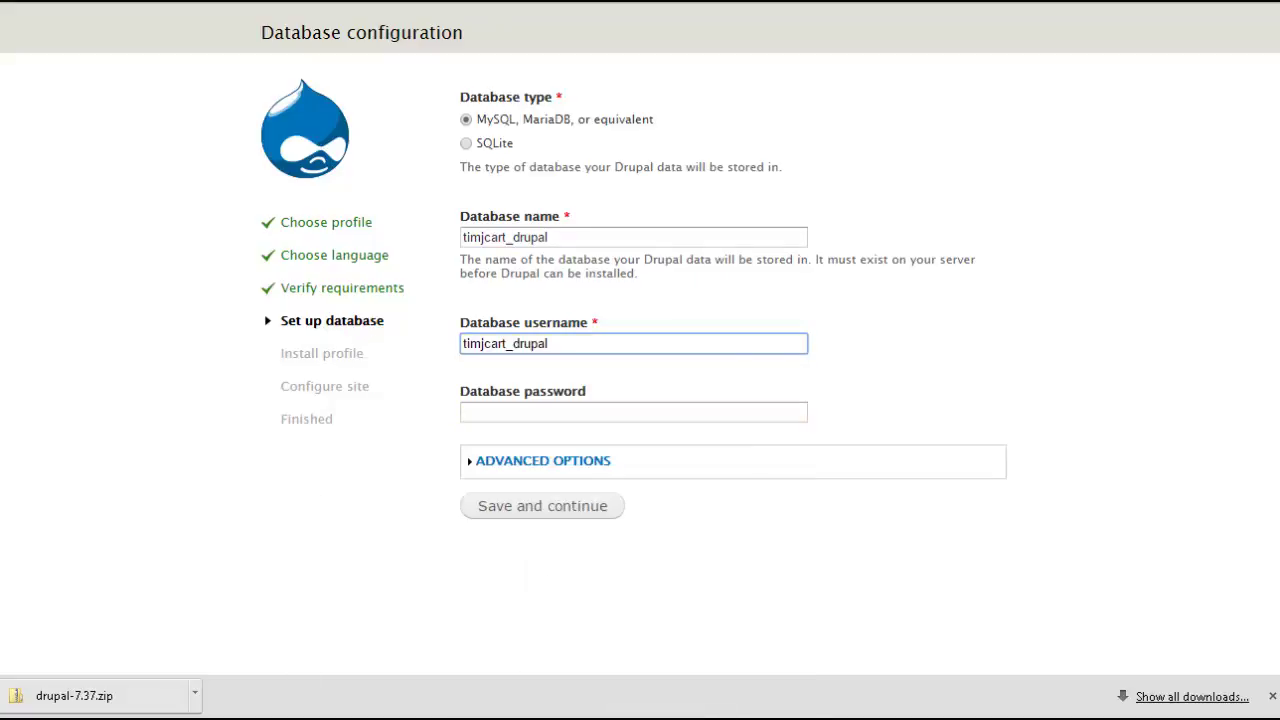
# - Paste the database password from Notepad and submit the database settings
pyautogui.hotkey('alt', 'Tab')
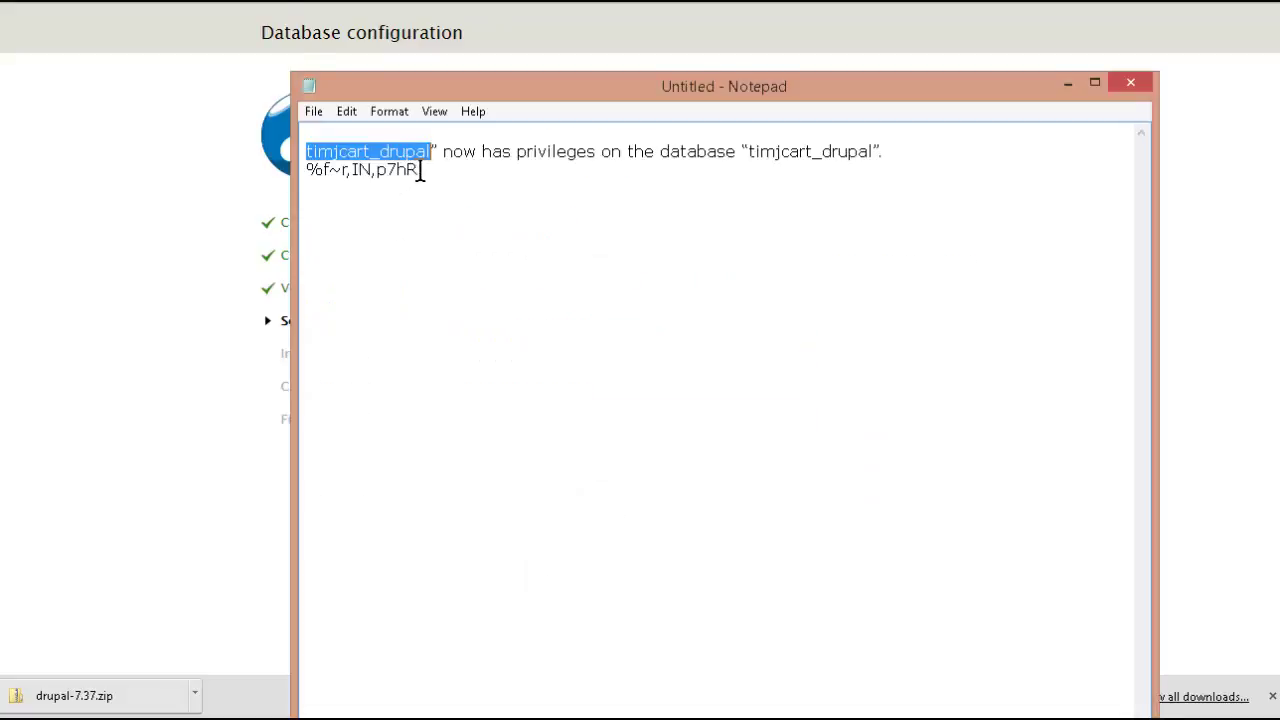
pyautogui.moveTo(420, 169); pyautogui.dragTo(303, 177)
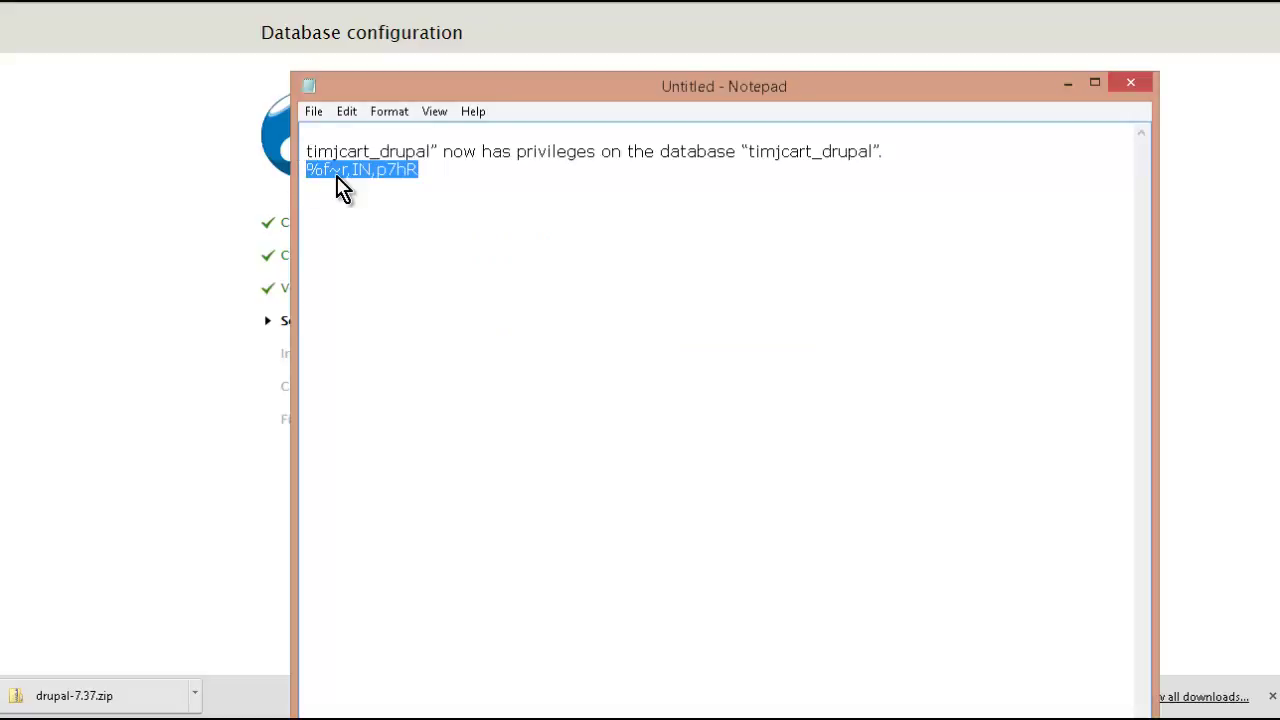
pyautogui.rightClick(340, 187)
pyautogui.click(390, 239)
pyautogui.click(197, 320)
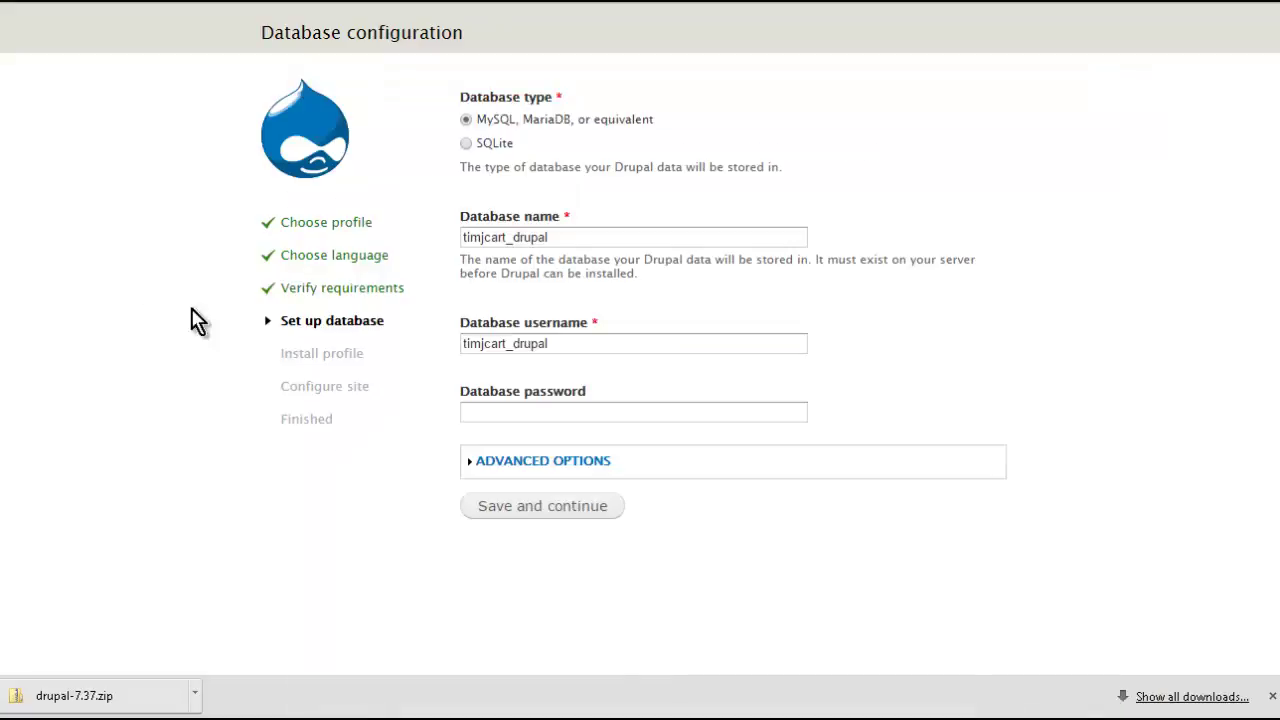
pyautogui.click(532, 404)
pyautogui.hotkey('ctrl', 'v')
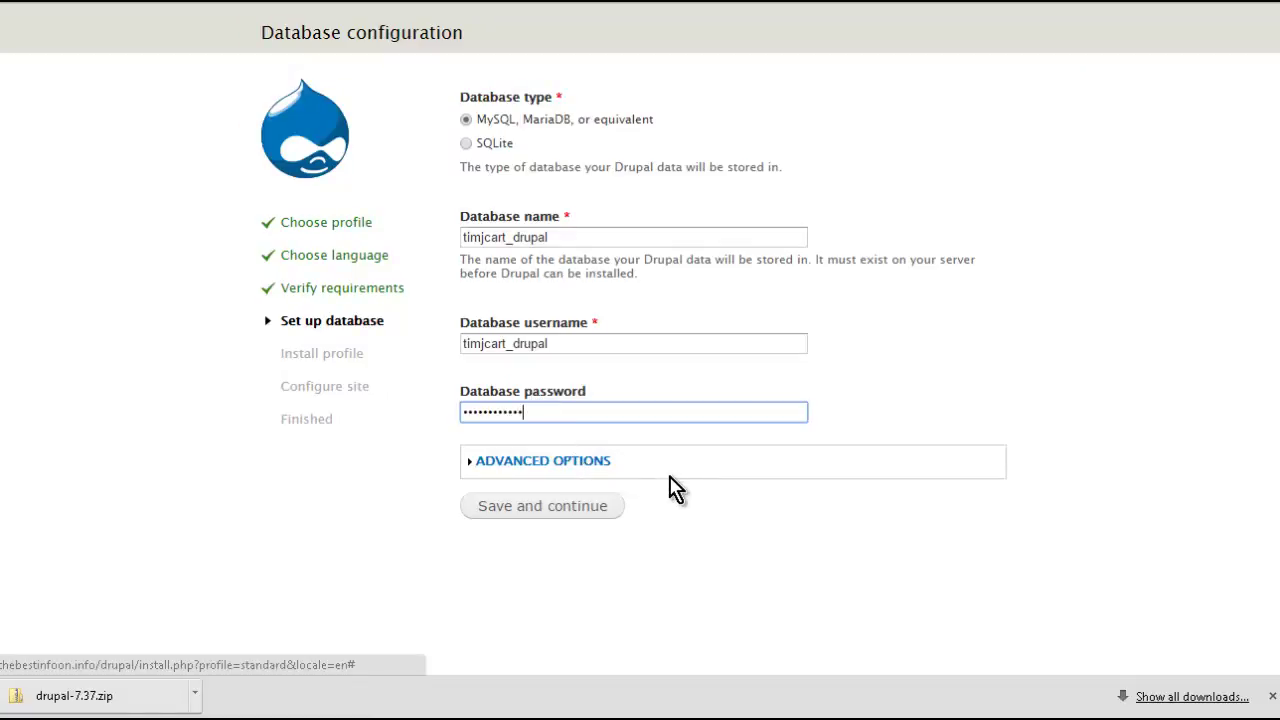
pyautogui.click(562, 510)
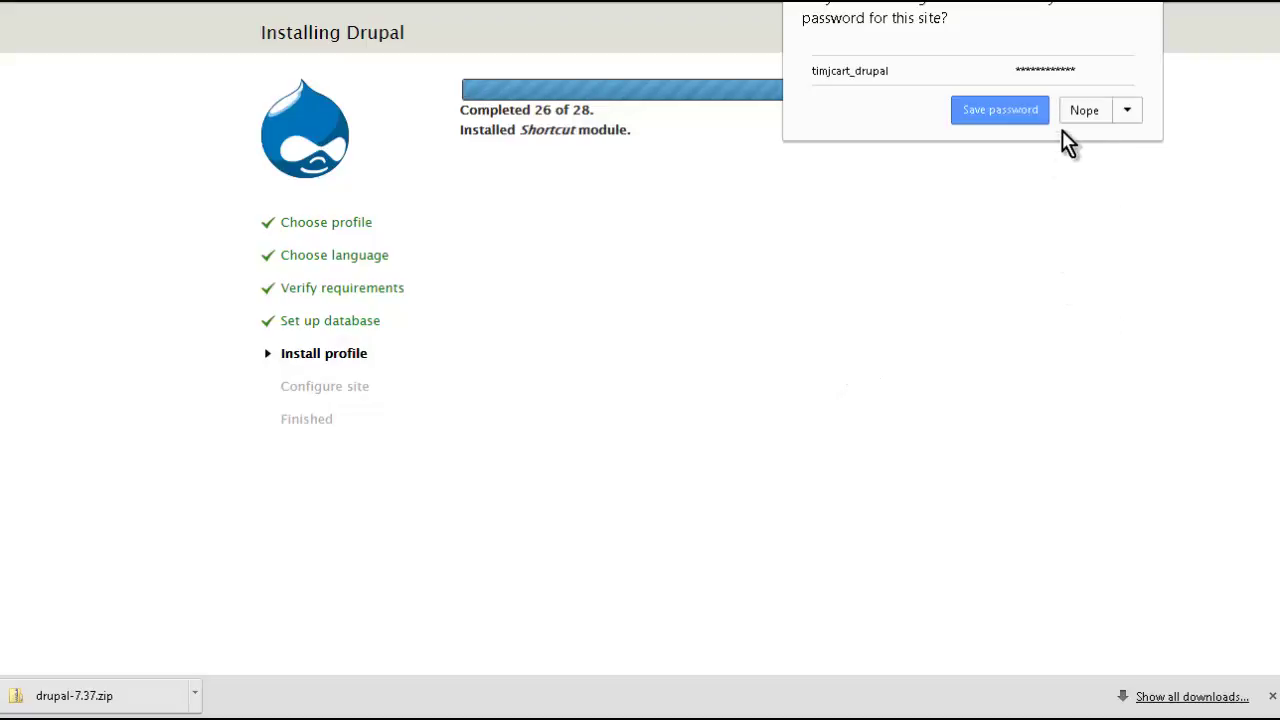
# - Decline the browser's offer to save the password while installation finishes
pyautogui.click(1088, 116)
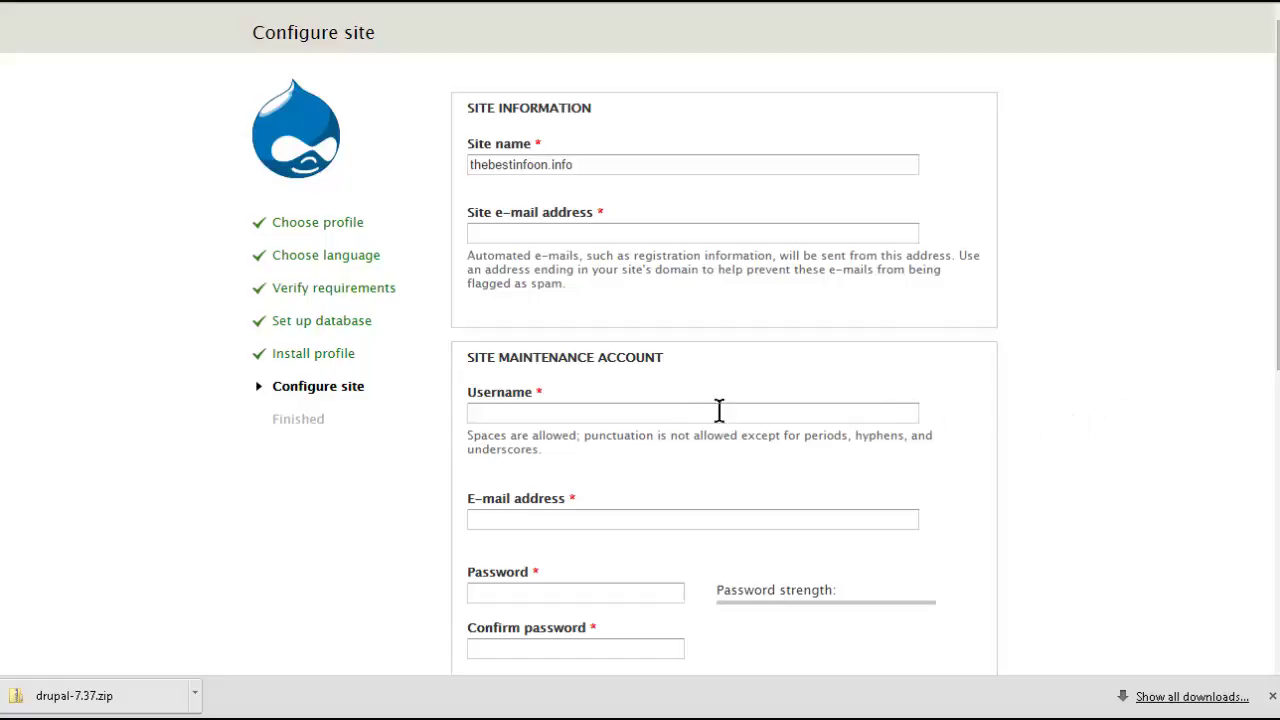
# - Replace the site name thebestinfoon.info with 'Drupal Test'
pyautogui.scroll(-2, 670, 398)
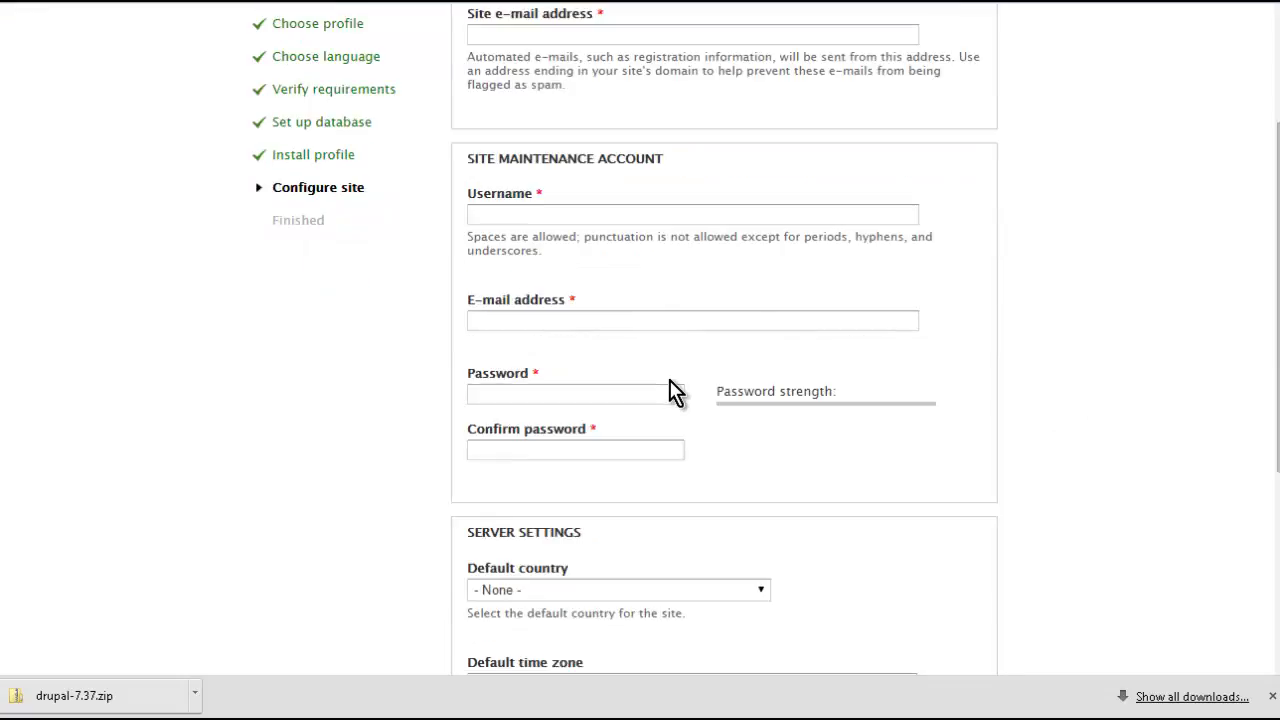
pyautogui.scroll(-2, 670, 390)
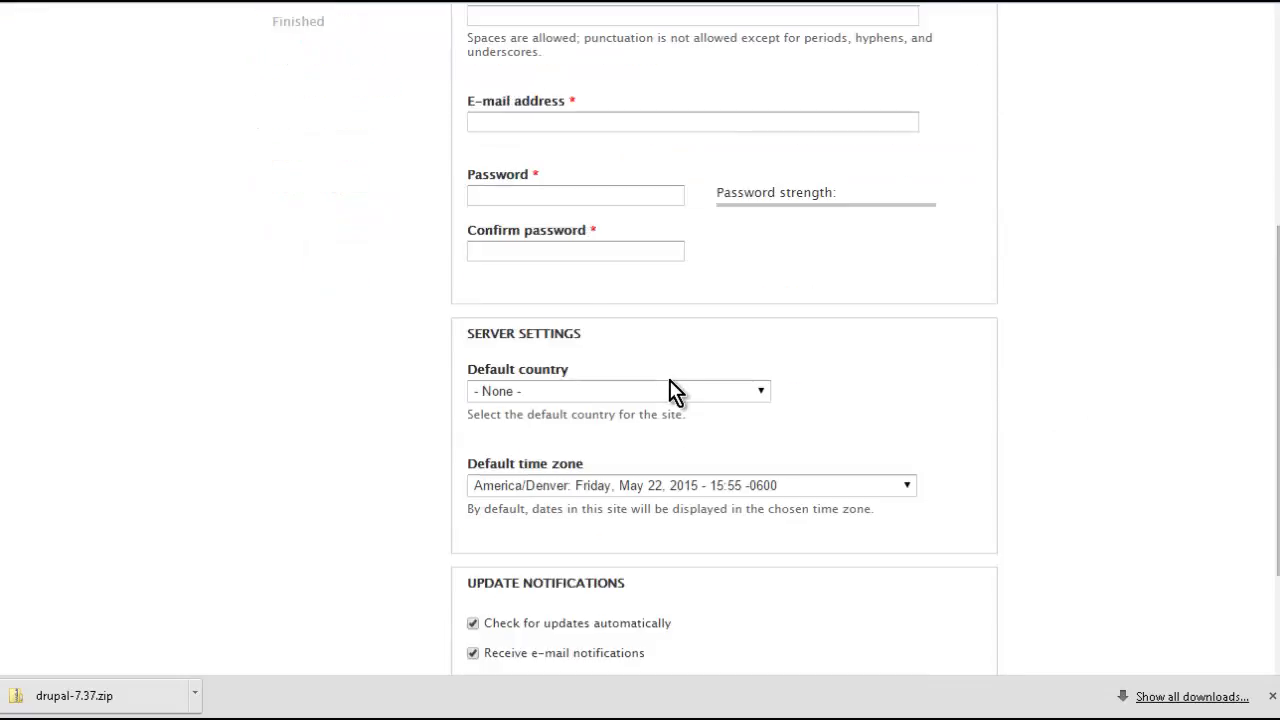
pyautogui.scroll(-2, 672, 390)
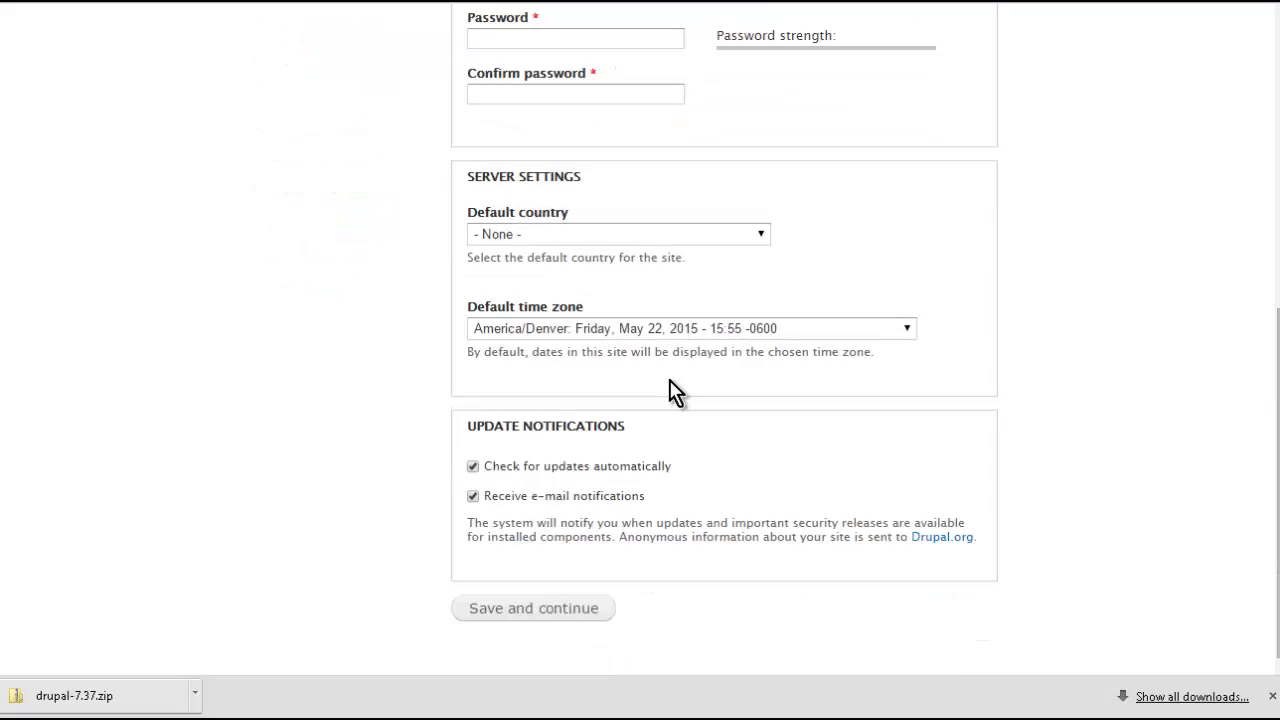
pyautogui.scroll(6, 670, 390)
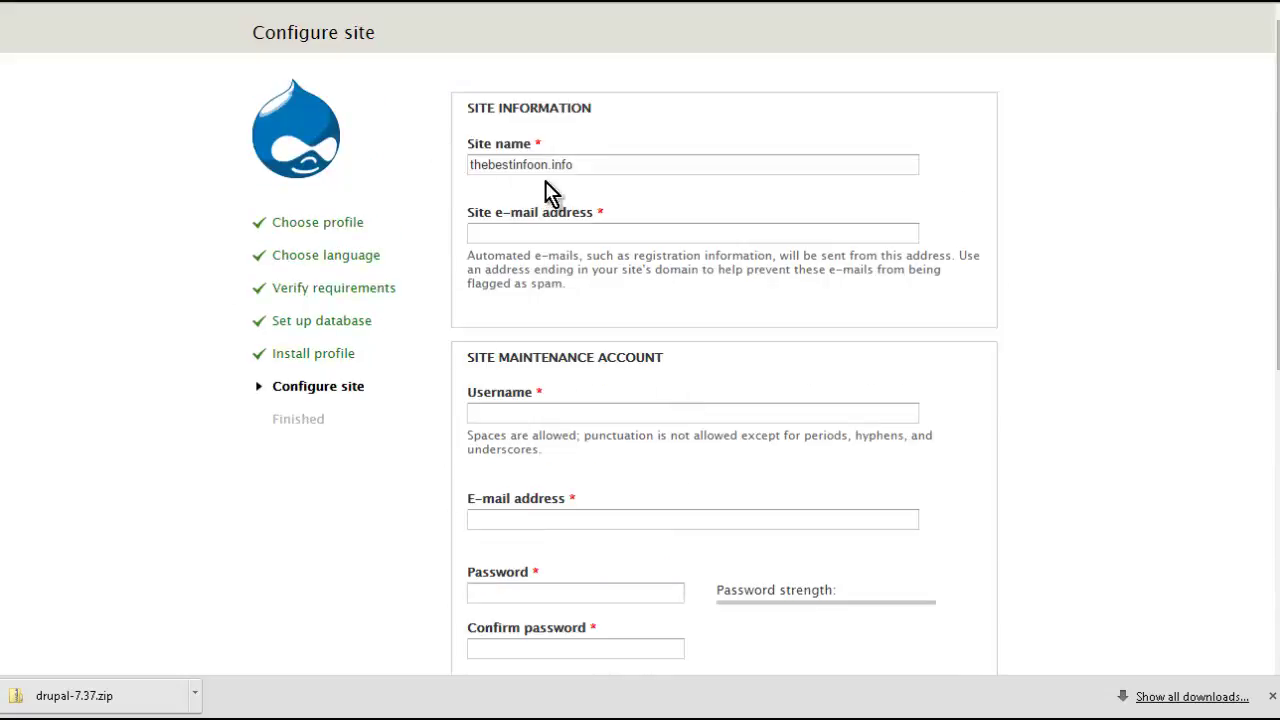
pyautogui.moveTo(589, 166); pyautogui.dragTo(296, 168)
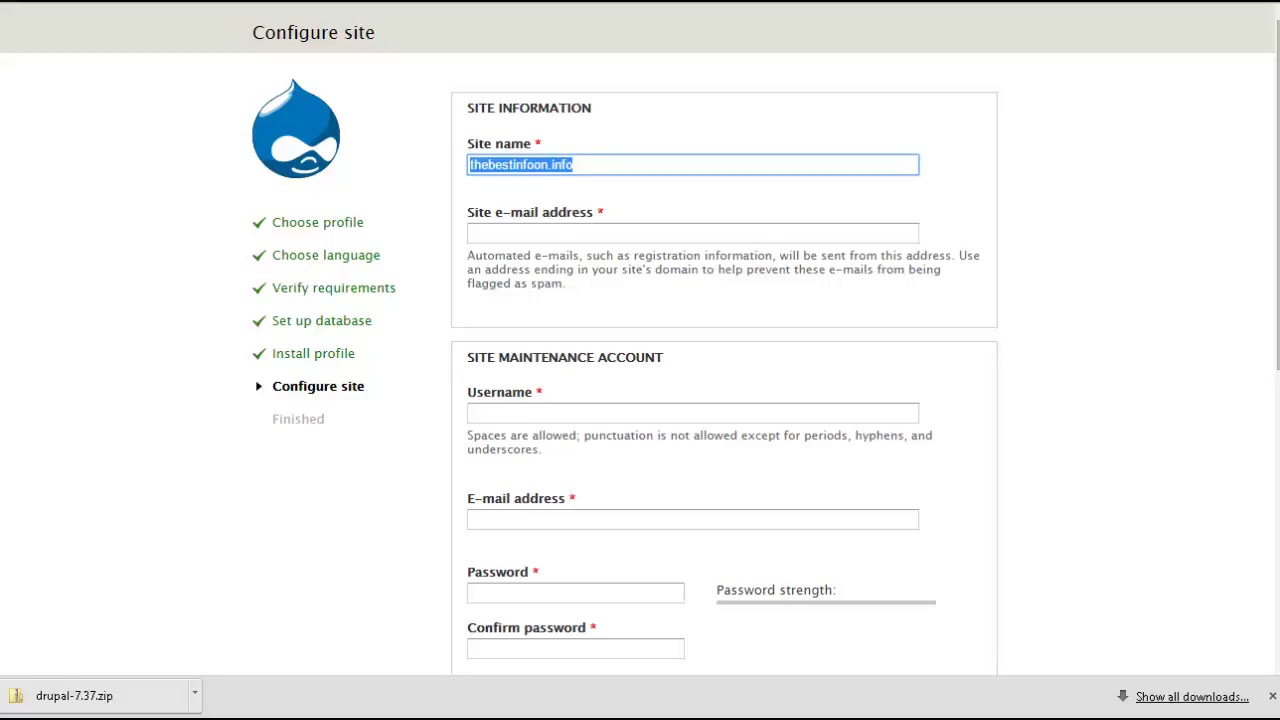
pyautogui.write('Drupal Test')
# - Enter the site e-mail address in the Site e-mail address field
pyautogui.click(555, 232)
pyautogui.press('Tab')
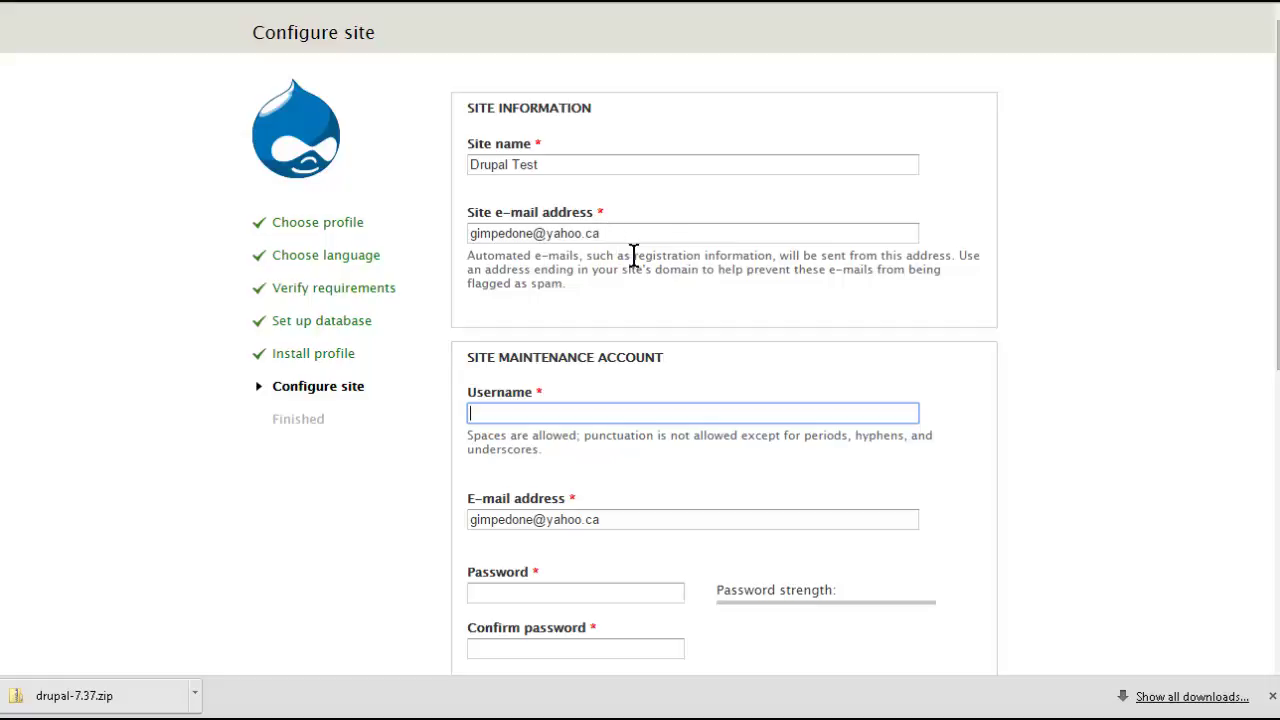
pyautogui.scroll(-1, 782, 298)
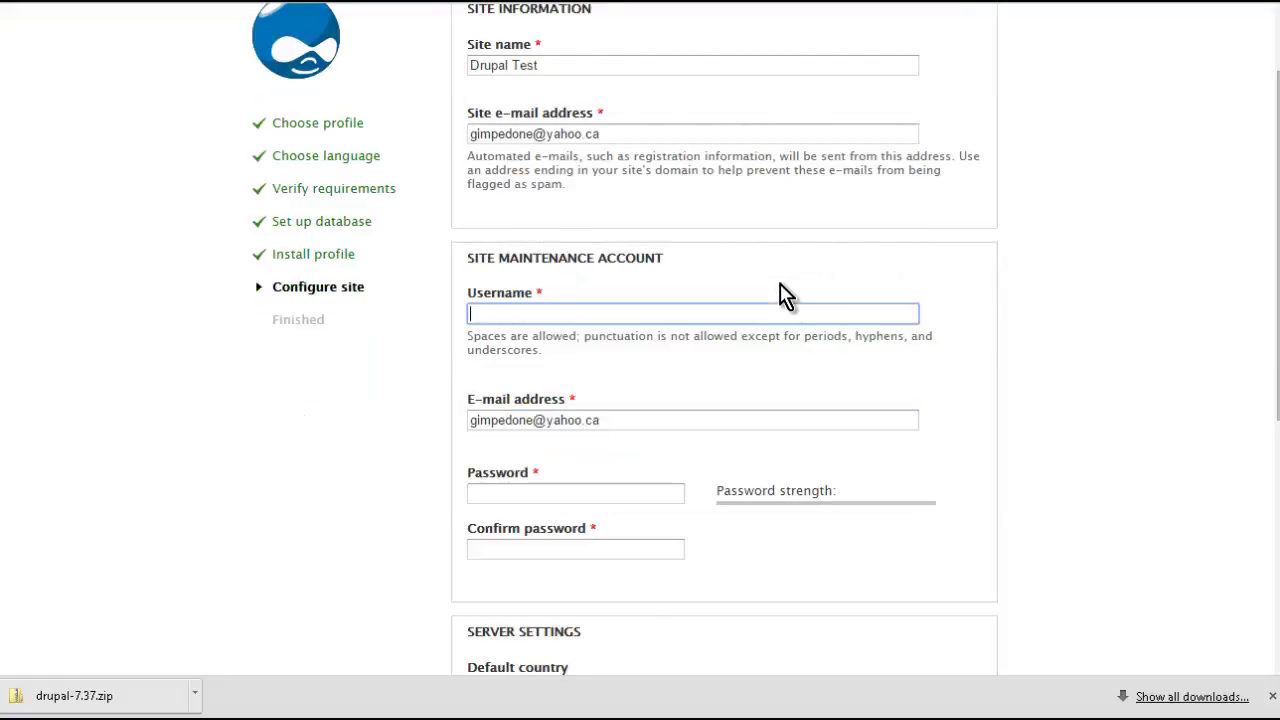
pyautogui.scroll(-1, 786, 296)
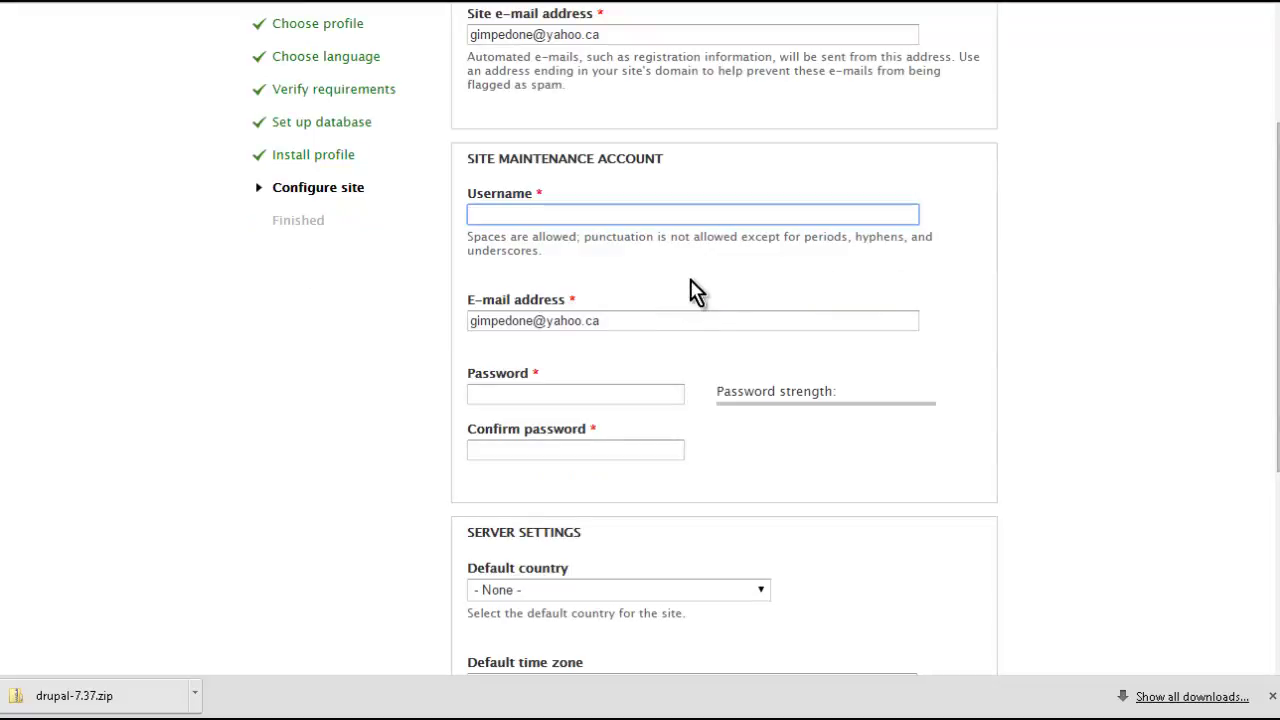
# - Set the maintenance account username to 'DrupalTest' and enter its password
pyautogui.write('DrupalTest')
pyautogui.scroll(-1, 597, 360)
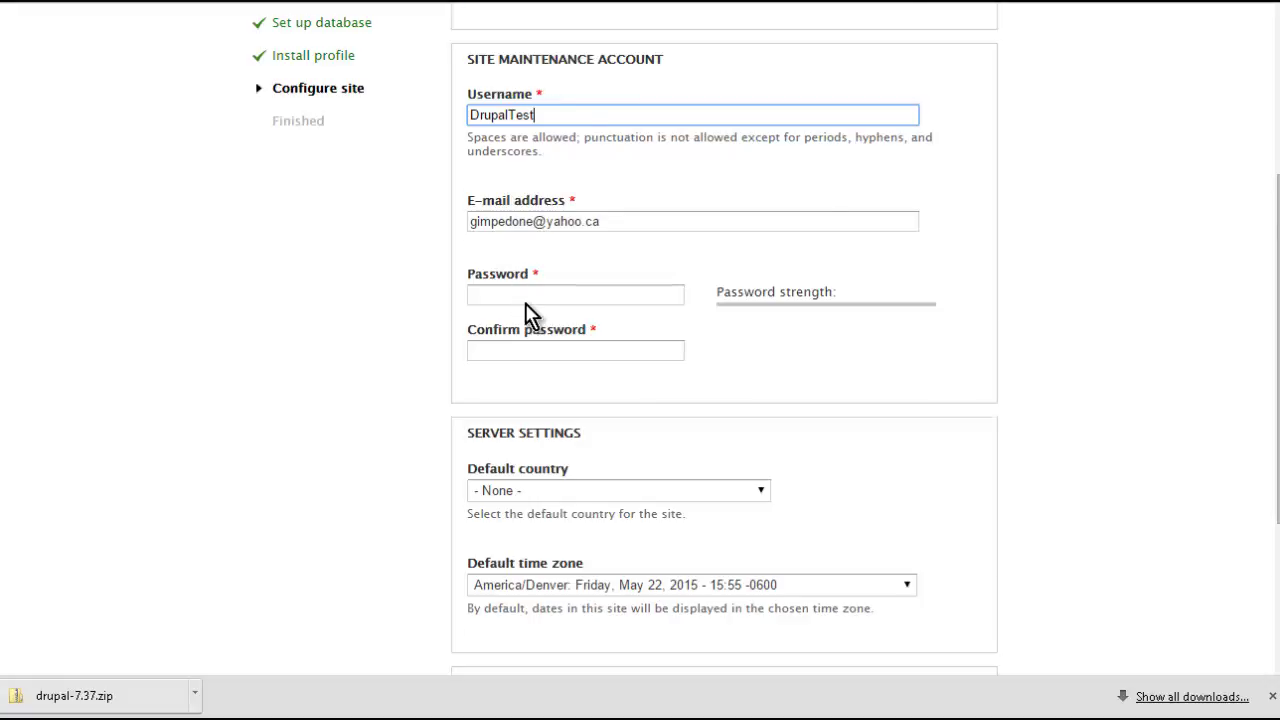
pyautogui.scroll(-1, 525, 305)
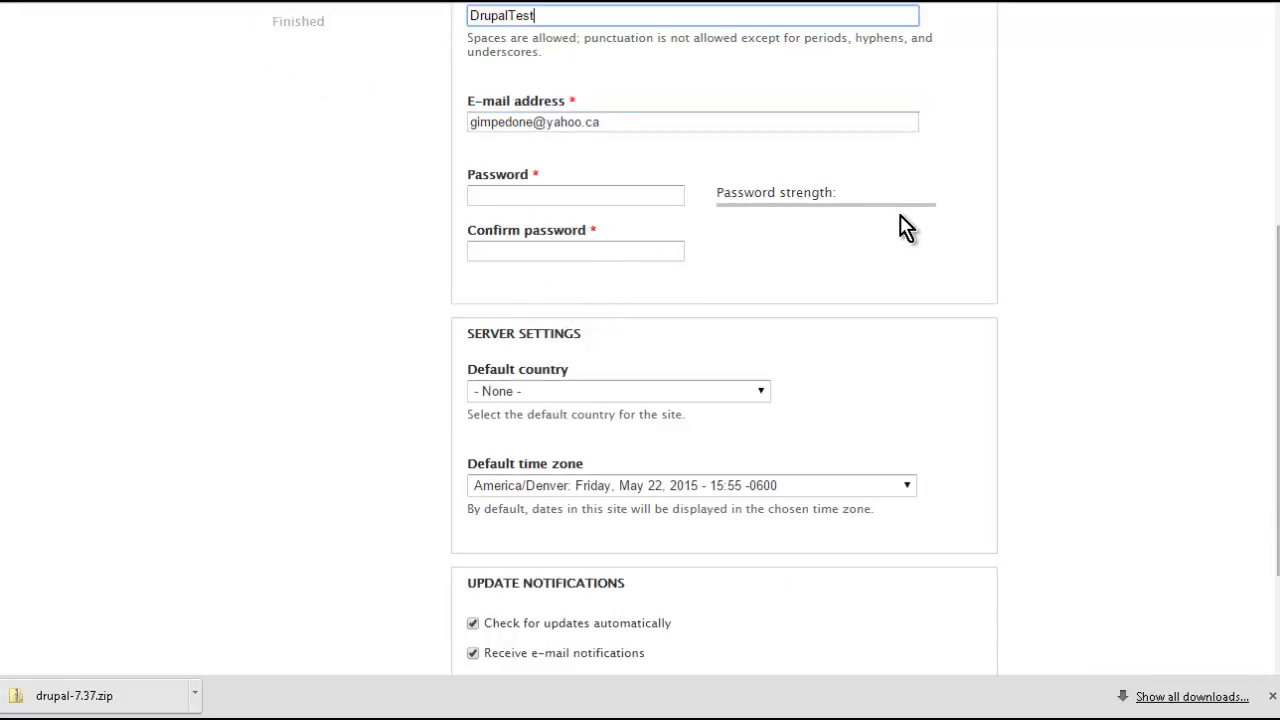
pyautogui.click(591, 197)
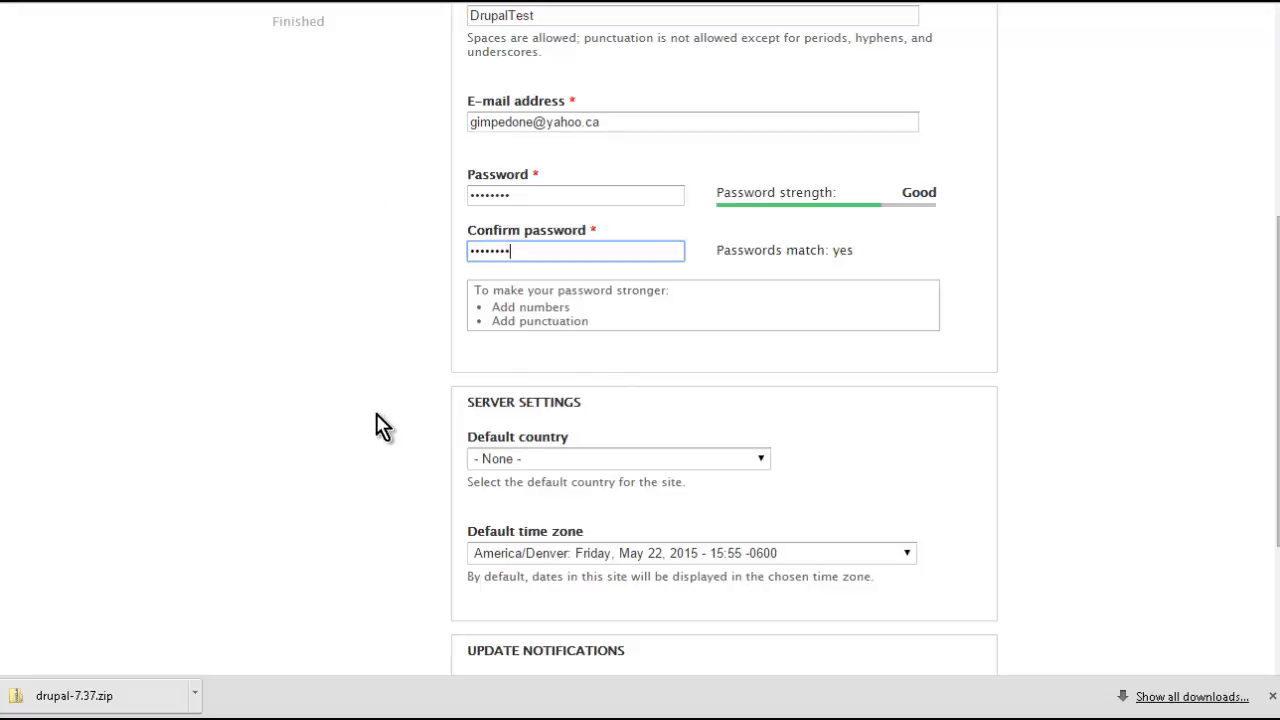
# - Disable automatic update checks, save the site configuration, and visit the new site
pyautogui.scroll(-1, 375, 405)
pyautogui.scroll(-1, 382, 410)
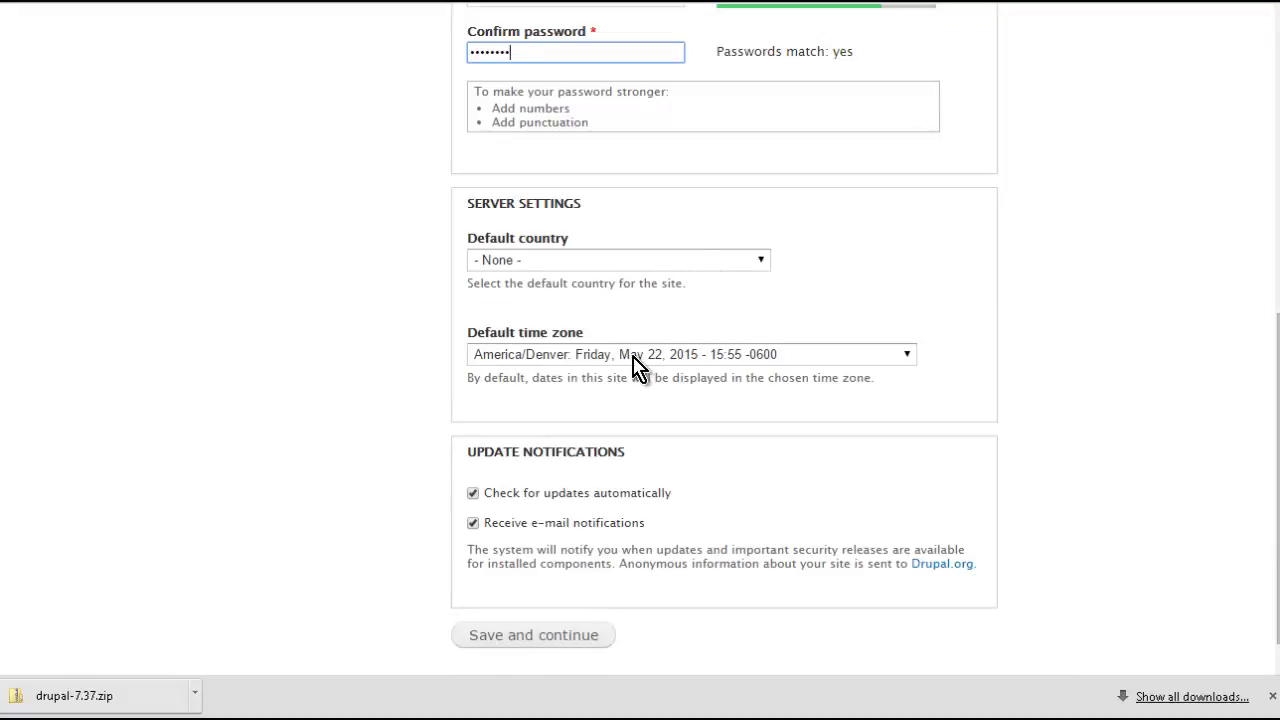
pyautogui.scroll(-1, 420, 345)
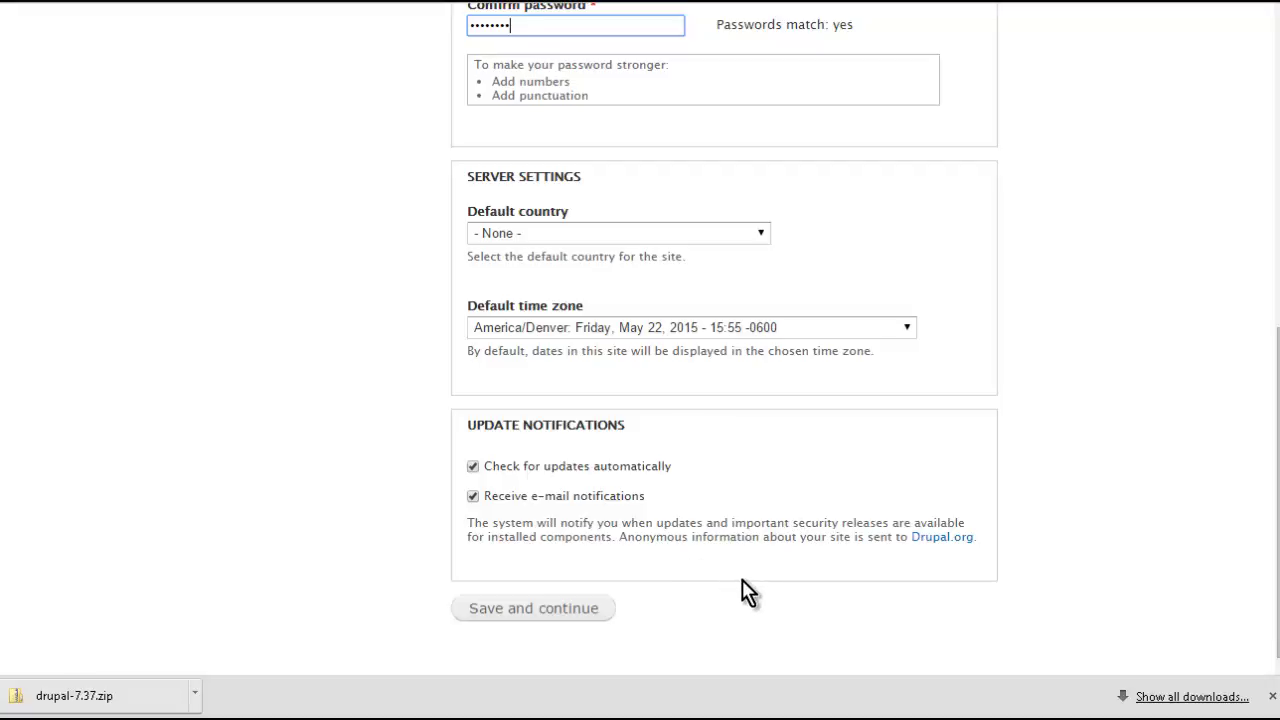
pyautogui.click(472, 467)
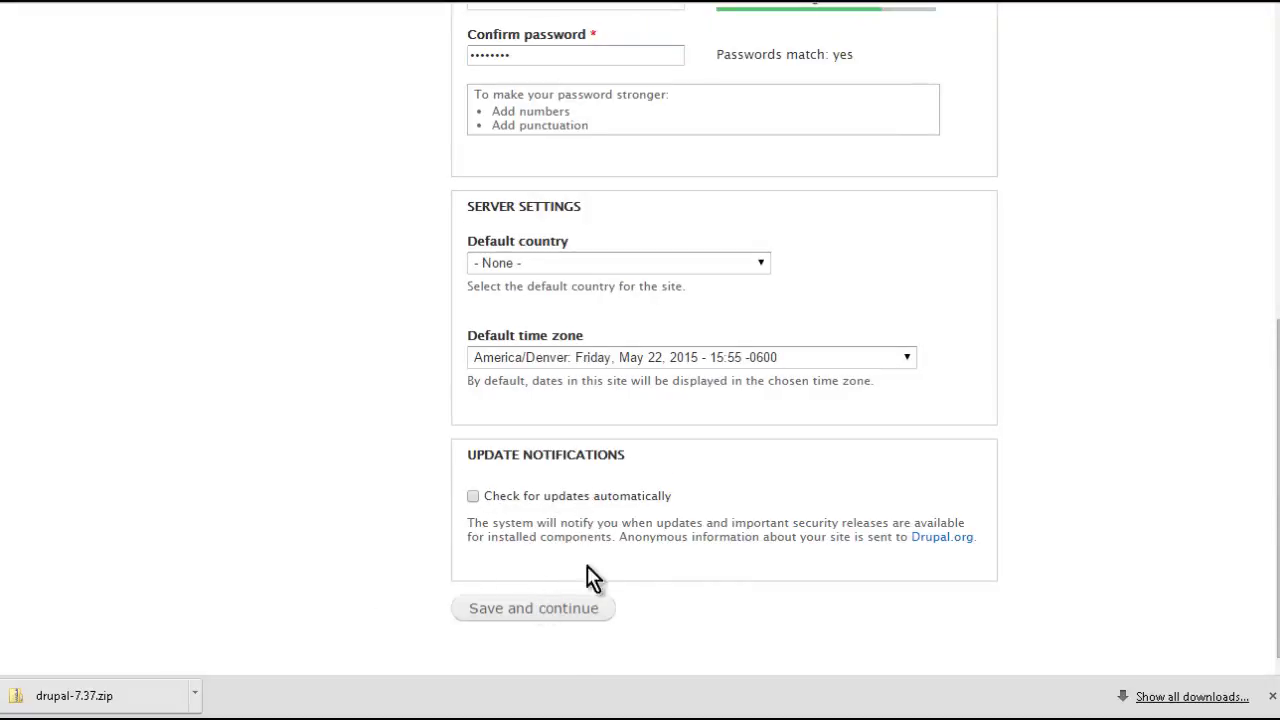
pyautogui.click(549, 612)
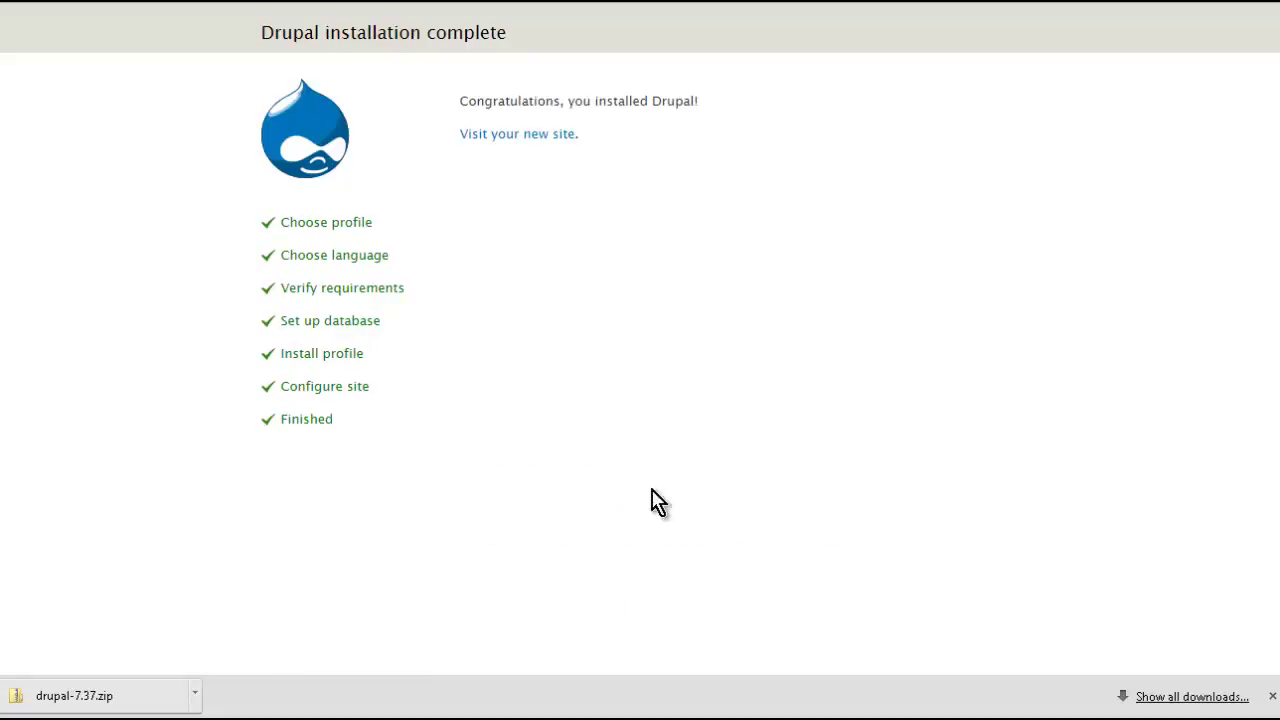
pyautogui.click(522, 134)
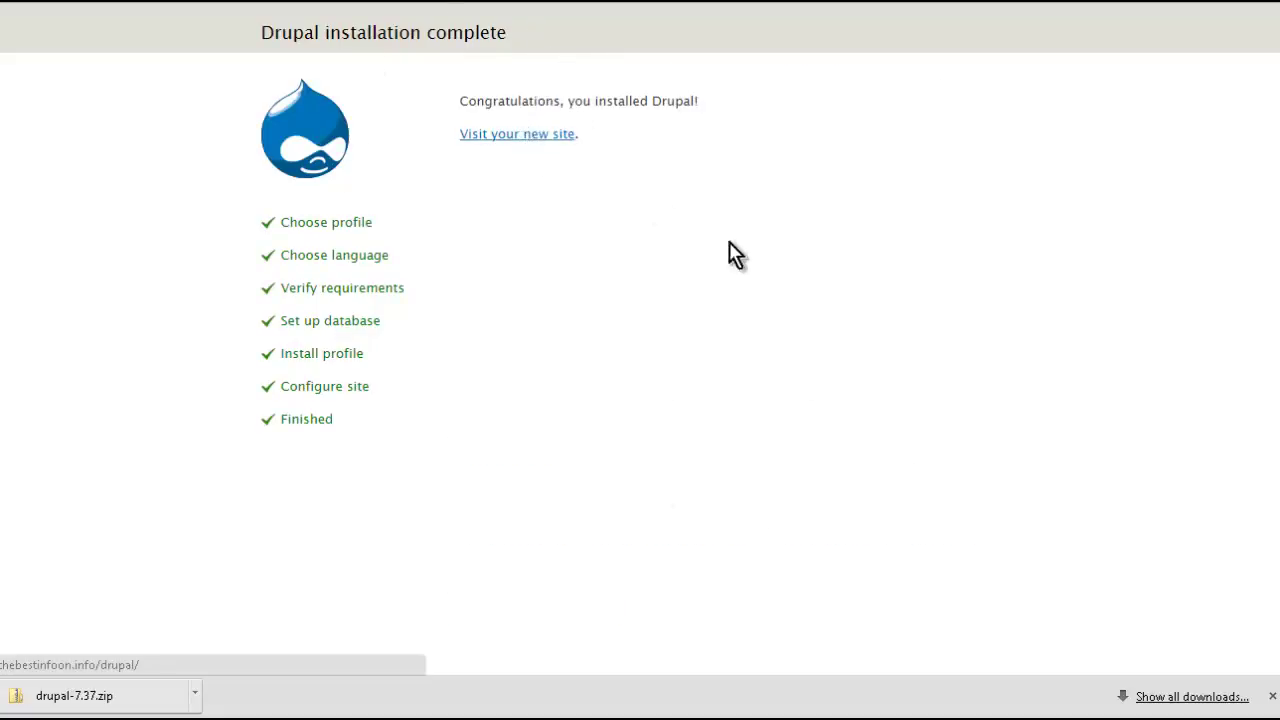